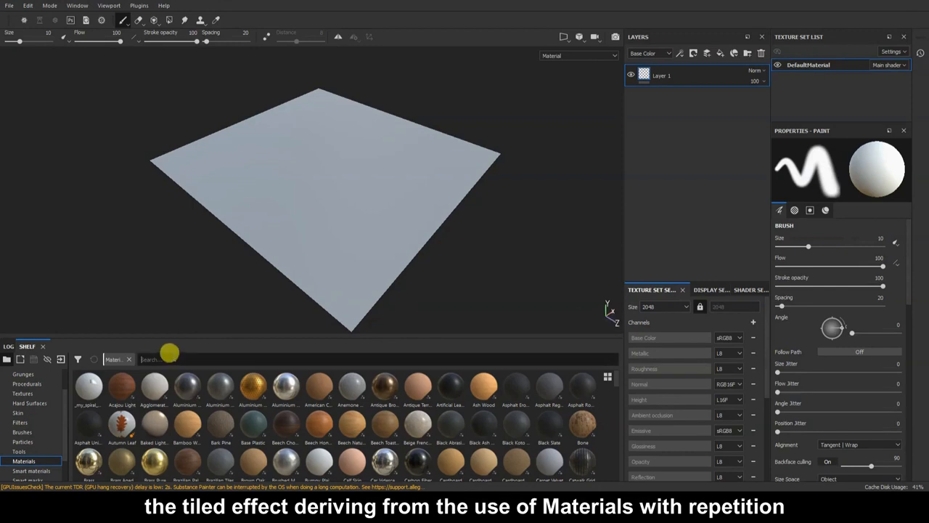
Add the Cobblestones Small Grey material to the layer stack and delete the empty Layer 1.
{"action": "left_click_drag", "start_coordinate": [121, 386], "coordinate": [682, 123]}
{"action": "left_click", "coordinate": [710, 81]}
{"action": "left_click", "coordinate": [760, 53]}
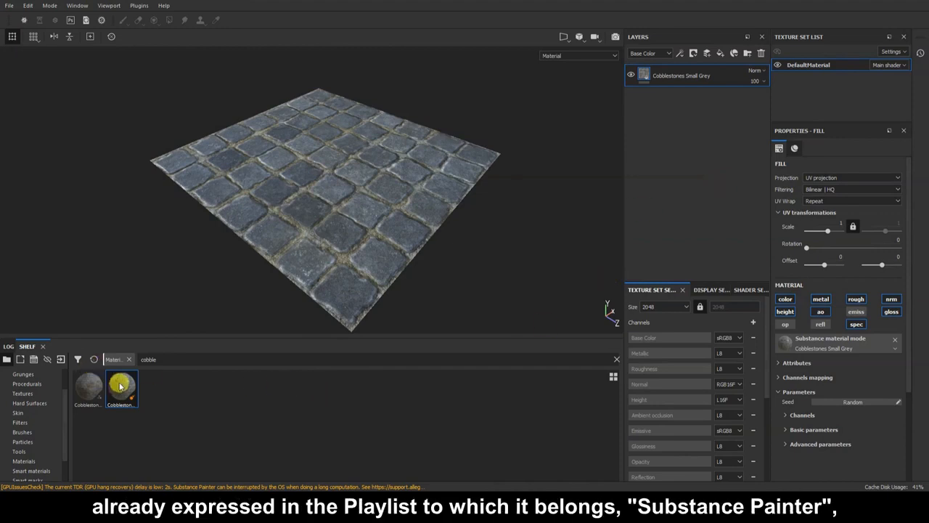
Set the UV scale of the Cobblestones Small Grey layer to 8.
{"action": "mouse_move", "coordinate": [121, 386]}
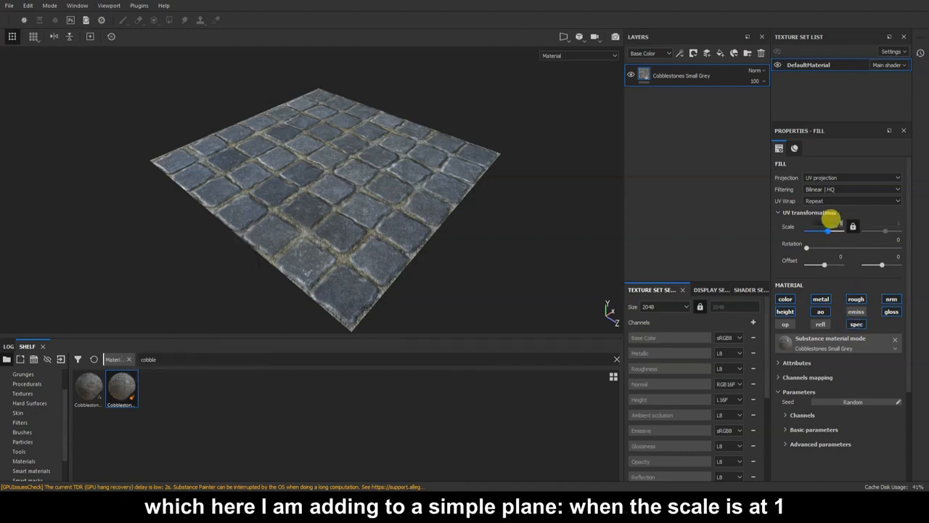
{"action": "key", "text": "Return"}
Examine the cobblestone tiling on the plane from above, close up and at an angle for repetition.
{"action": "left_click_drag", "start_coordinate": [294, 259], "coordinate": [392, 230], "text": "alt"}
{"action": "scroll", "coordinate": [378, 240], "scroll_direction": "up", "scroll_amount": 2}
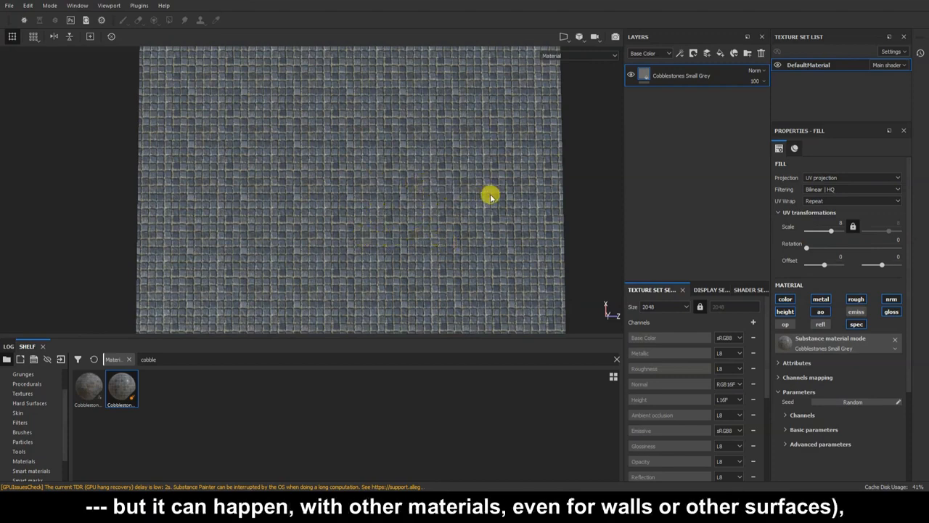
{"action": "scroll", "coordinate": [416, 266], "scroll_direction": "up", "scroll_amount": 2}
{"action": "scroll", "coordinate": [416, 266], "scroll_direction": "down", "scroll_amount": 1}
{"action": "scroll", "coordinate": [416, 265], "scroll_direction": "up", "scroll_amount": 3}
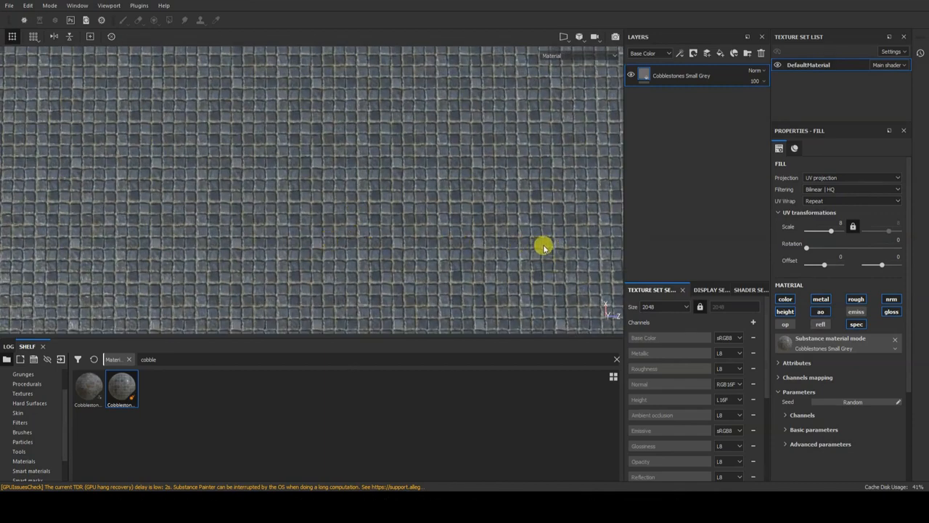
{"action": "scroll", "coordinate": [450, 235], "scroll_direction": "down", "scroll_amount": 2}
{"action": "scroll", "coordinate": [442, 241], "scroll_direction": "down", "scroll_amount": 3}
{"action": "middle_click_drag", "start_coordinate": [442, 239], "coordinate": [405, 229], "text": "alt"}
{"action": "left_click_drag", "start_coordinate": [406, 256], "coordinate": [425, 242], "text": "alt"}
{"action": "scroll", "coordinate": [441, 186], "scroll_direction": "up", "scroll_amount": 1}
{"action": "scroll", "coordinate": [445, 235], "scroll_direction": "up", "scroll_amount": 2}
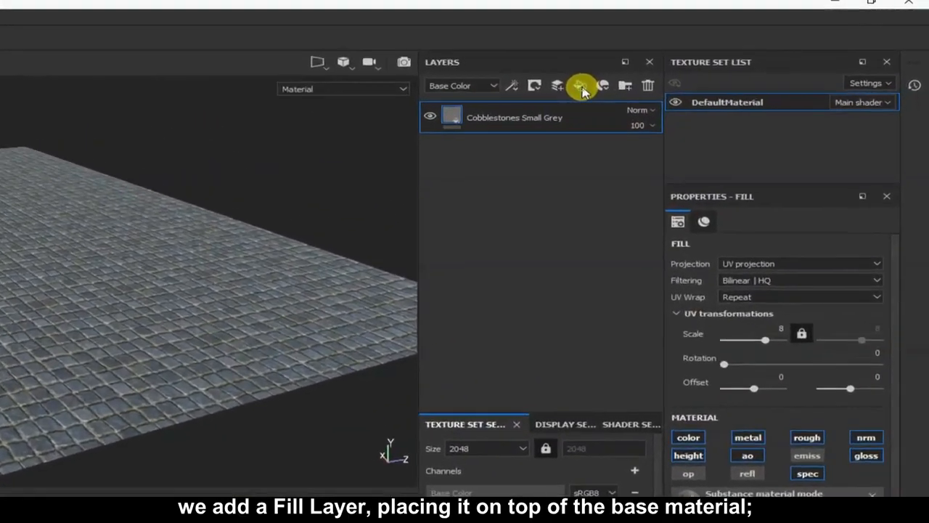
Add a fill layer above the cobblestones and disable all its material channels except color.
{"action": "left_click", "coordinate": [573, 89]}
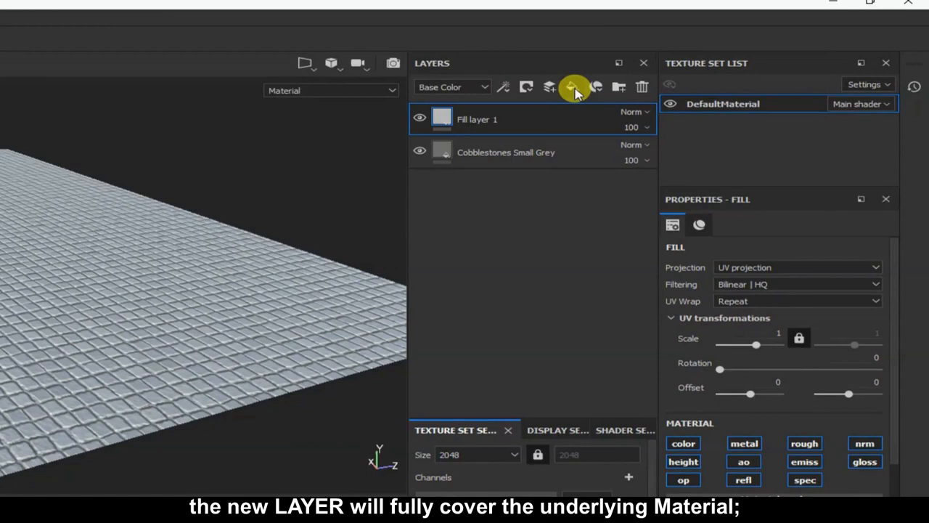
{"action": "left_click", "coordinate": [744, 442]}
{"action": "left_click", "coordinate": [805, 443]}
{"action": "left_click", "coordinate": [863, 444]}
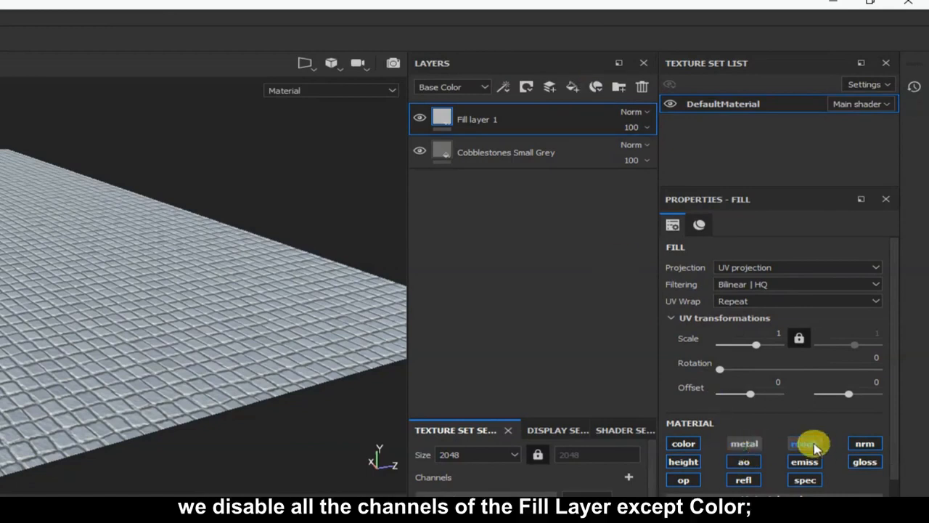
{"action": "left_click", "coordinate": [864, 462]}
{"action": "left_click", "coordinate": [805, 461]}
{"action": "left_click", "coordinate": [683, 461]}
{"action": "left_click", "coordinate": [682, 480]}
{"action": "left_click", "coordinate": [743, 461]}
{"action": "left_click", "coordinate": [743, 480]}
{"action": "left_click", "coordinate": [804, 480]}
Set Fill layer 1's blending mode to Multiply and toggle the layer's visibility to compare the plane with and without it.
{"action": "left_click", "coordinate": [631, 113]}
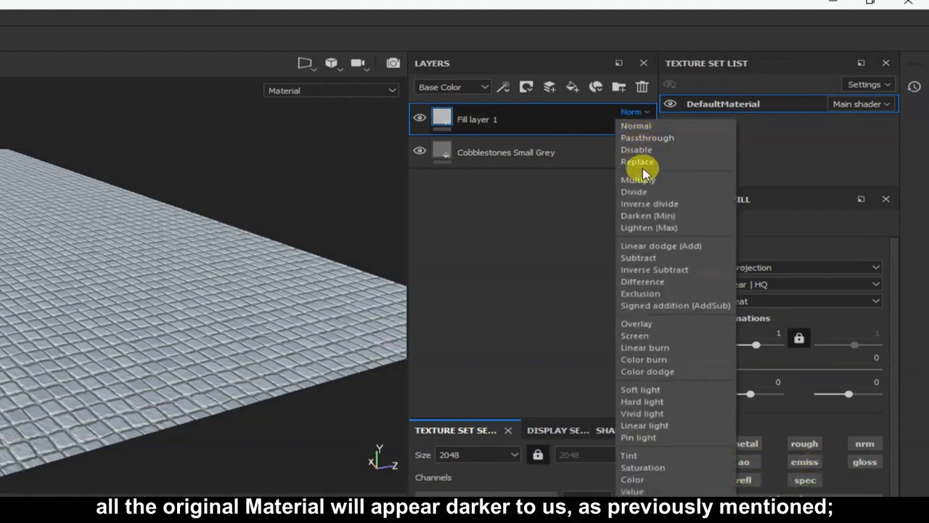
{"action": "left_click", "coordinate": [643, 180]}
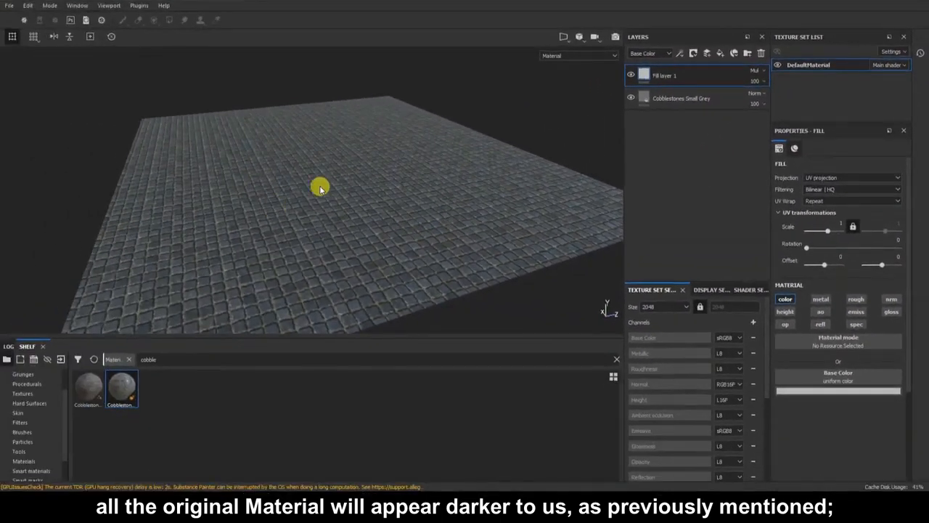
{"action": "left_click", "coordinate": [631, 75]}
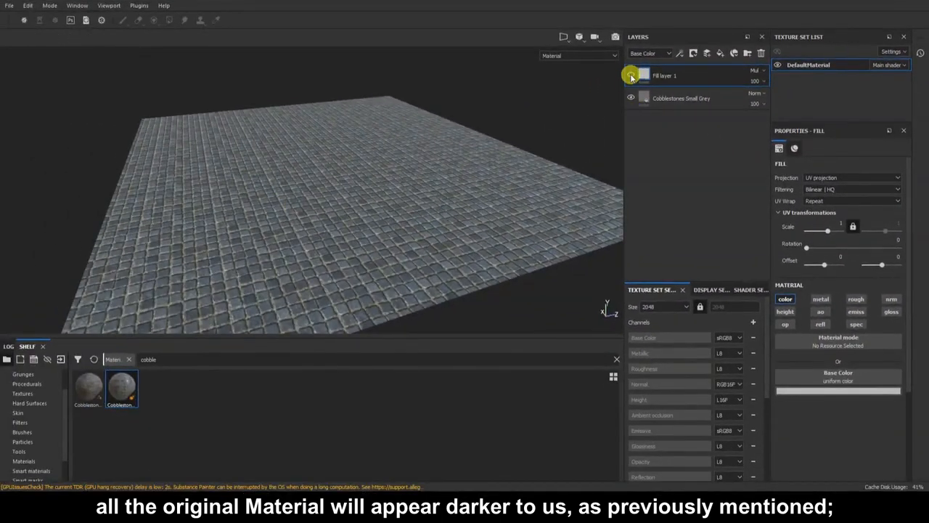
{"action": "left_click", "coordinate": [631, 75]}
{"action": "left_click", "coordinate": [630, 75]}
{"action": "left_click", "coordinate": [631, 75]}
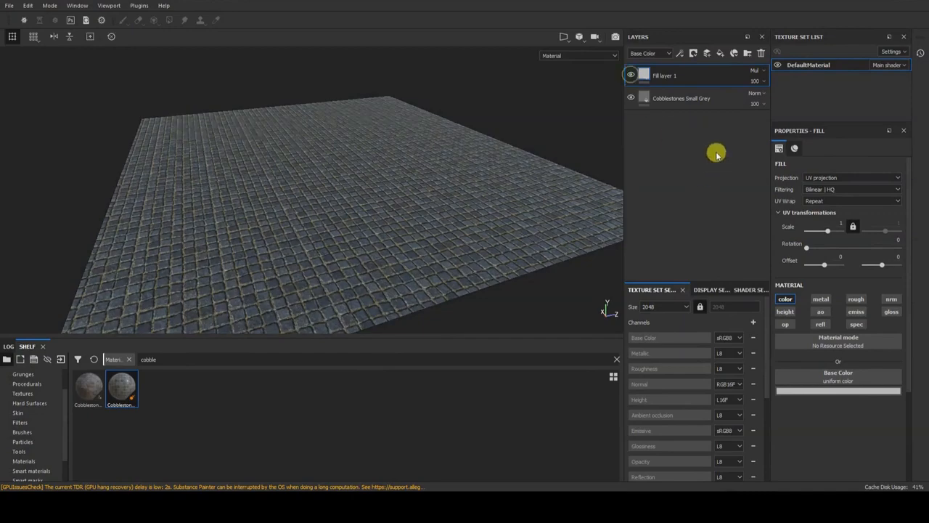
Add a bitmap mask to Fill layer 1 using the Clouds 2 texture.
{"action": "right_click", "coordinate": [676, 80]}
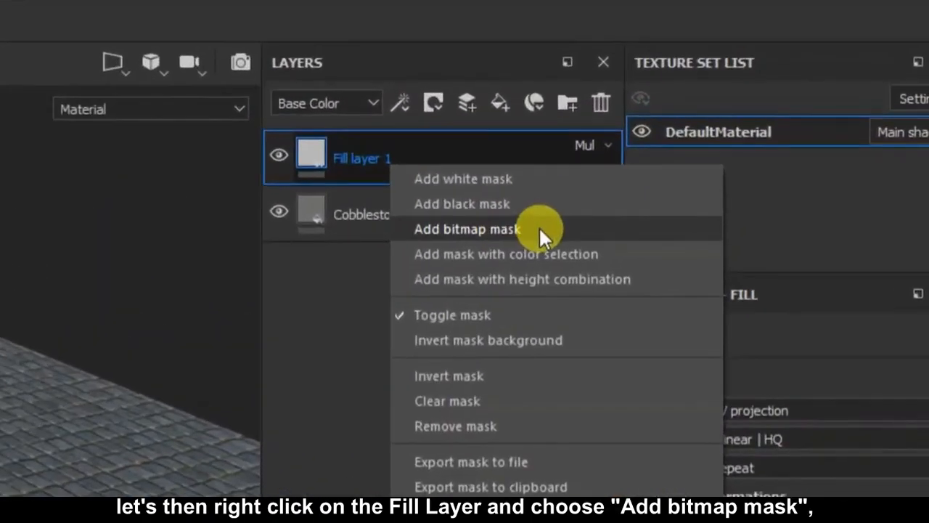
{"action": "left_click", "coordinate": [539, 228]}
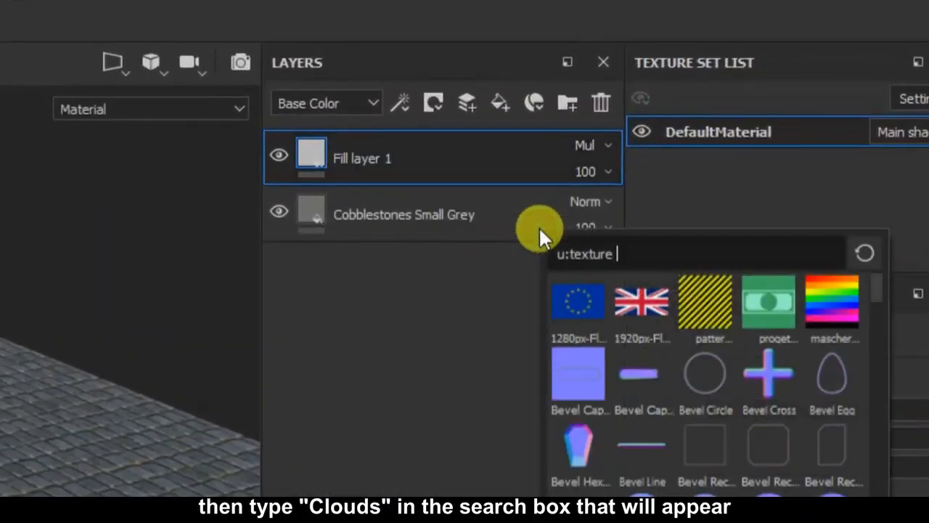
{"action": "type", "text": "cloud"}
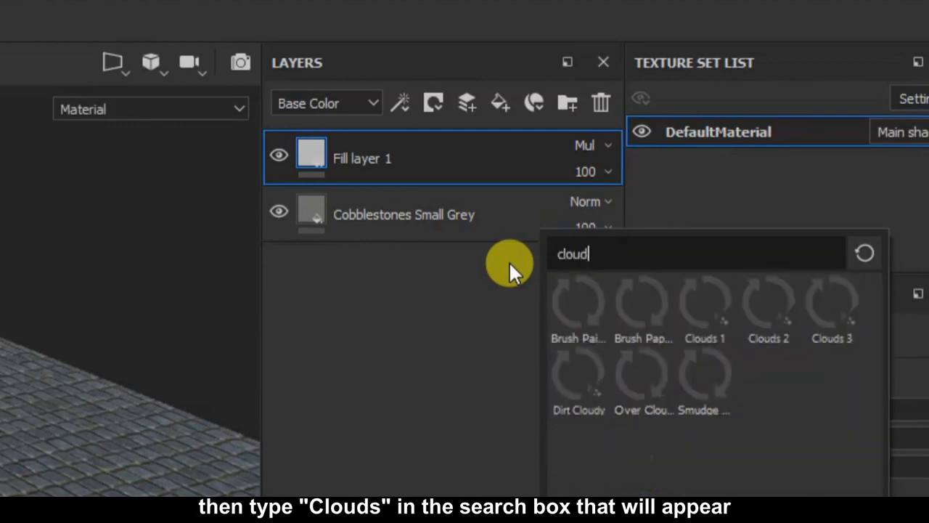
{"action": "mouse_move", "coordinate": [776, 317]}
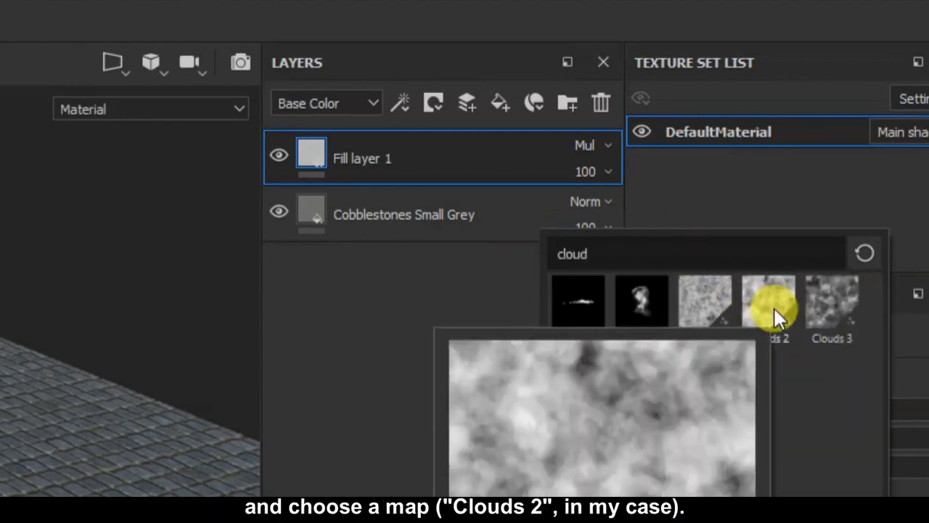
{"action": "left_click", "coordinate": [774, 314]}
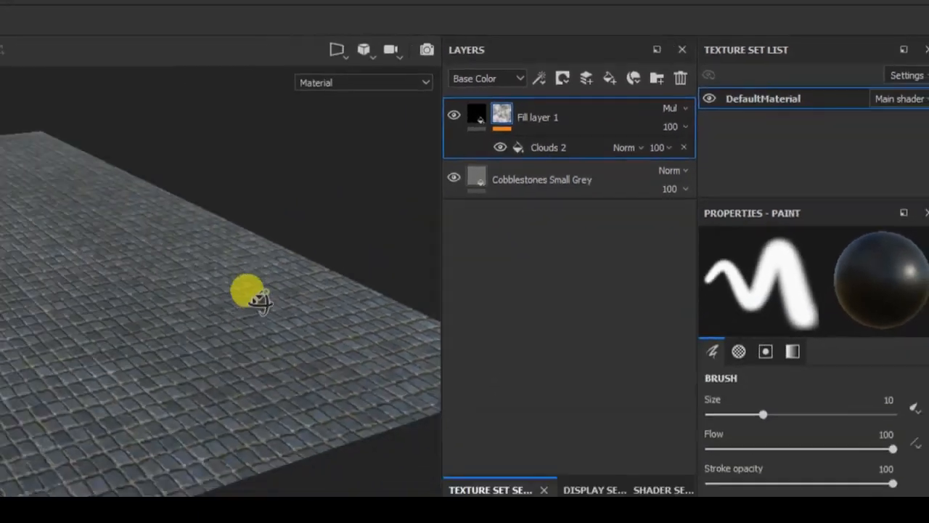
Compare the cobblestone surface with and without the masked Fill layer 1 by toggling the layer's visibility.
{"action": "left_click_drag", "start_coordinate": [247, 290], "coordinate": [244, 370], "text": "alt"}
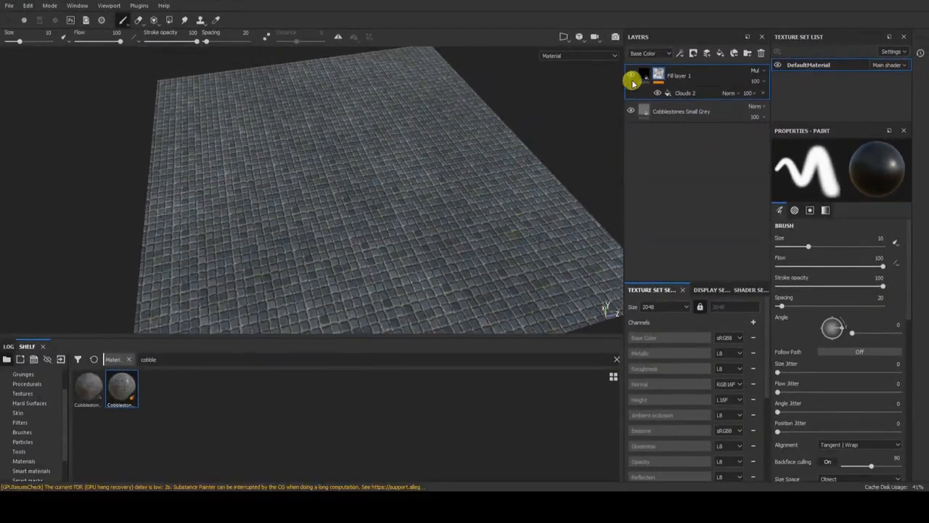
{"action": "left_click", "coordinate": [631, 76]}
{"action": "left_click", "coordinate": [632, 76]}
{"action": "left_click", "coordinate": [632, 76]}
{"action": "left_click", "coordinate": [632, 76]}
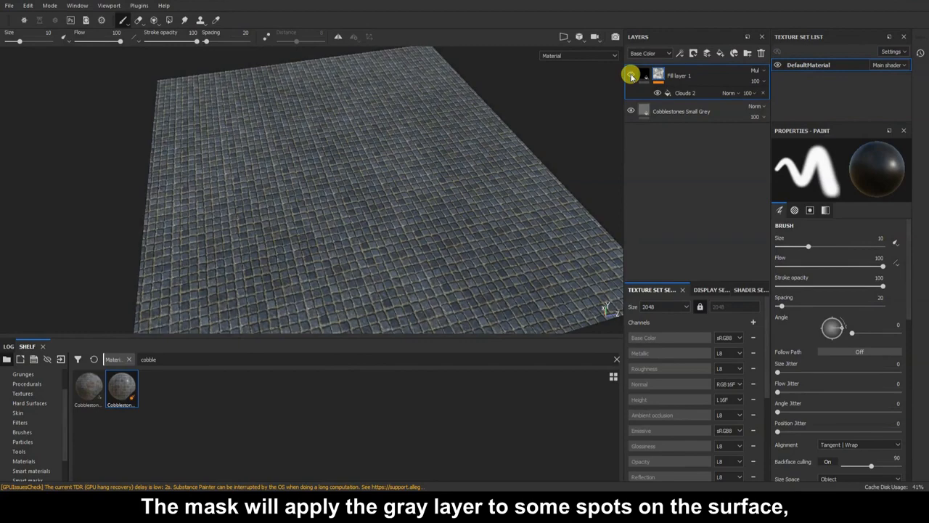
{"action": "left_click", "coordinate": [632, 76]}
{"action": "left_click", "coordinate": [631, 77]}
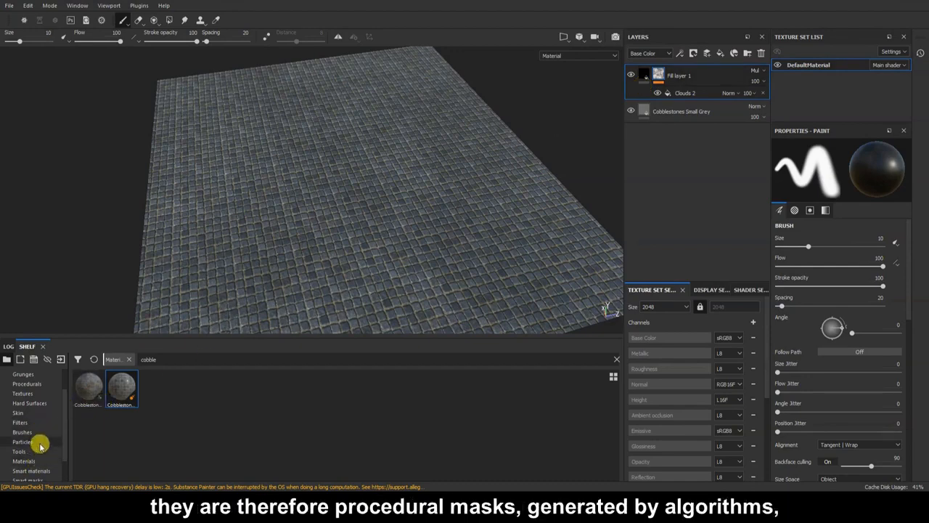
Try the procedural maps Clouds 1 and Clouds 3 as the mask's grayscale texture, and restore Clouds 2.
{"action": "left_click", "coordinate": [28, 383]}
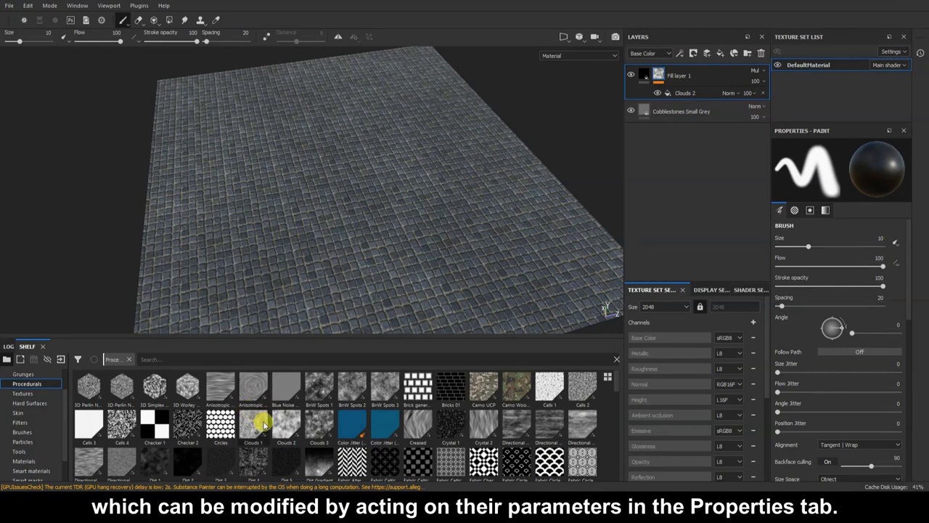
{"action": "mouse_move", "coordinate": [263, 424]}
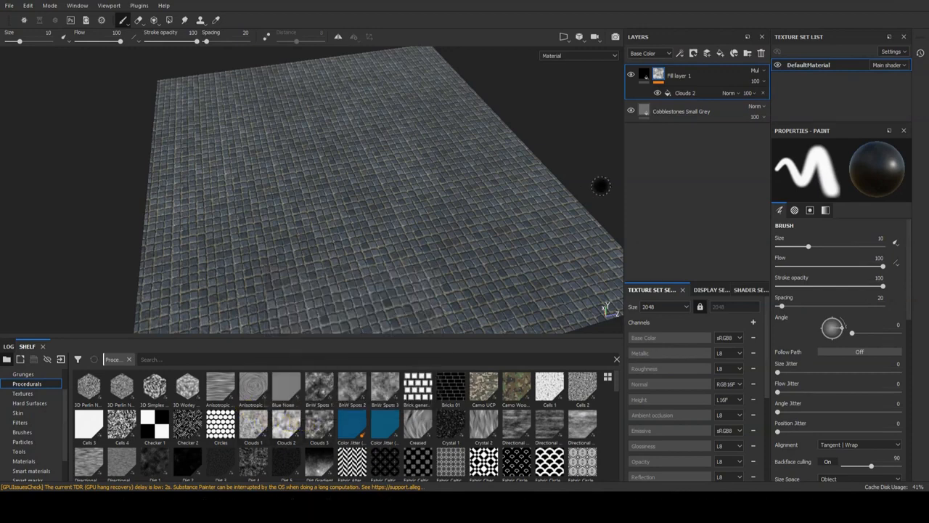
{"action": "left_click", "coordinate": [690, 94]}
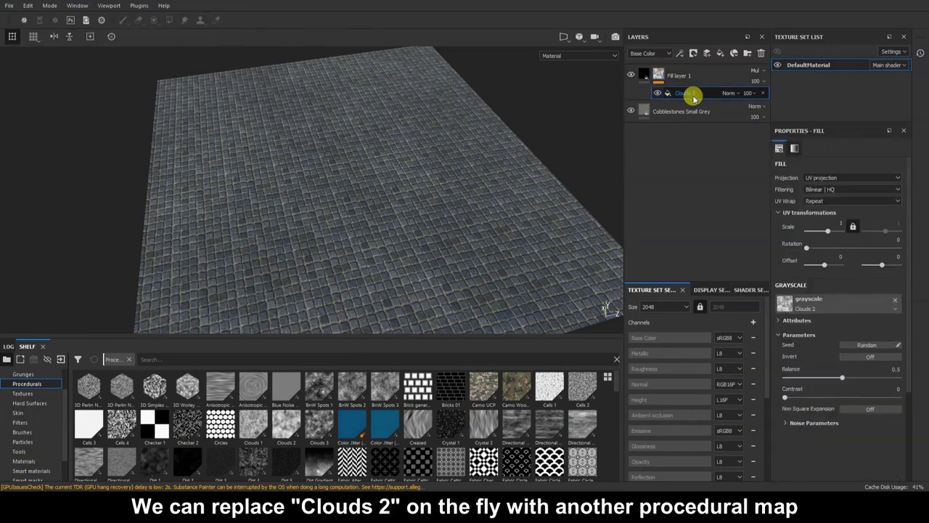
{"action": "left_click_drag", "start_coordinate": [257, 432], "coordinate": [840, 303]}
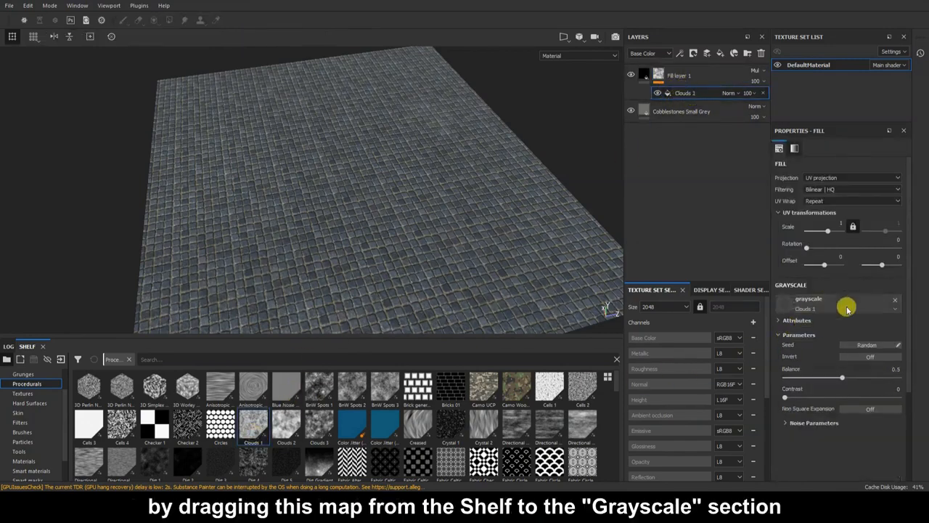
{"action": "left_click_drag", "start_coordinate": [323, 430], "coordinate": [854, 301]}
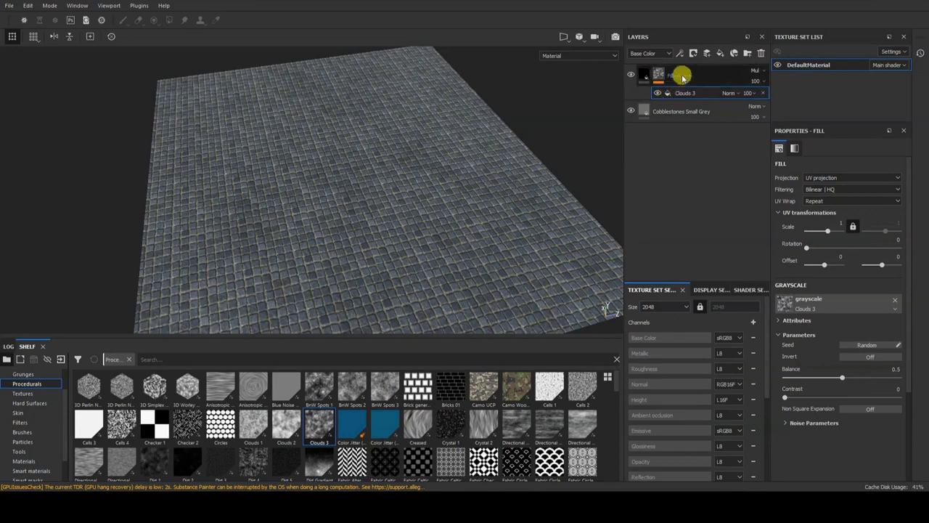
{"action": "left_click_drag", "start_coordinate": [286, 425], "coordinate": [812, 294]}
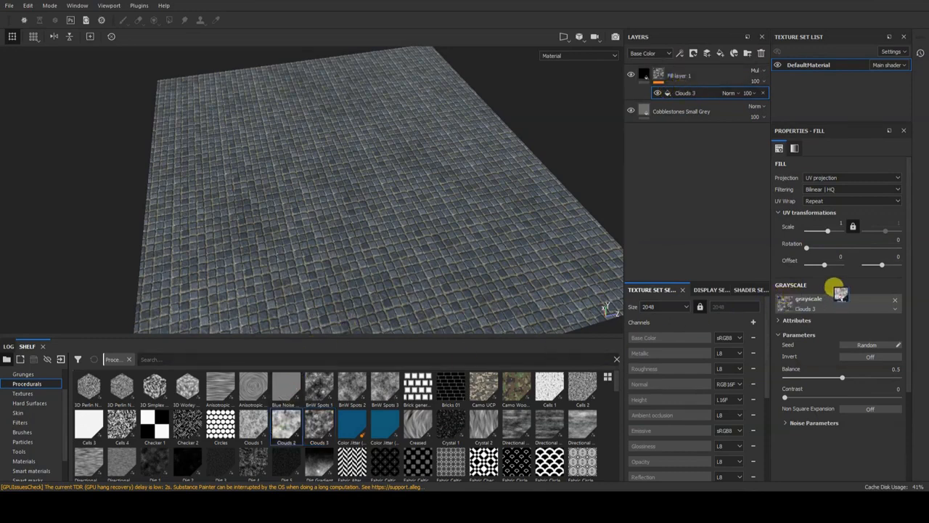
Darken Fill layer 1's base color to a gray of 0.324 and test the layer's opacity, leaving it at 100.
{"action": "left_click", "coordinate": [643, 76]}
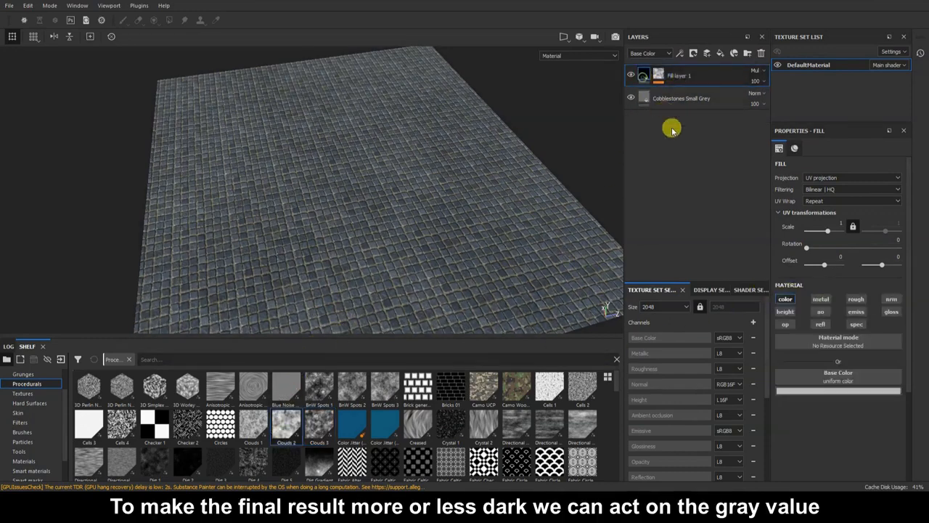
{"action": "left_click", "coordinate": [856, 392]}
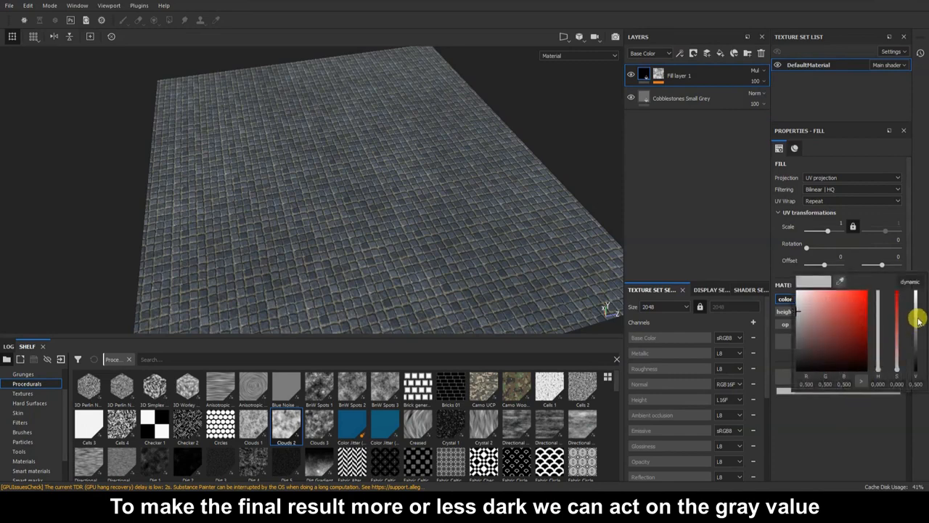
{"action": "mouse_move", "coordinate": [917, 315]}
{"action": "left_mouse_down"}
{"action": "mouse_move", "coordinate": [914, 372]}
{"action": "mouse_move", "coordinate": [916, 310]}
{"action": "mouse_move", "coordinate": [917, 325]}
{"action": "left_mouse_up"}
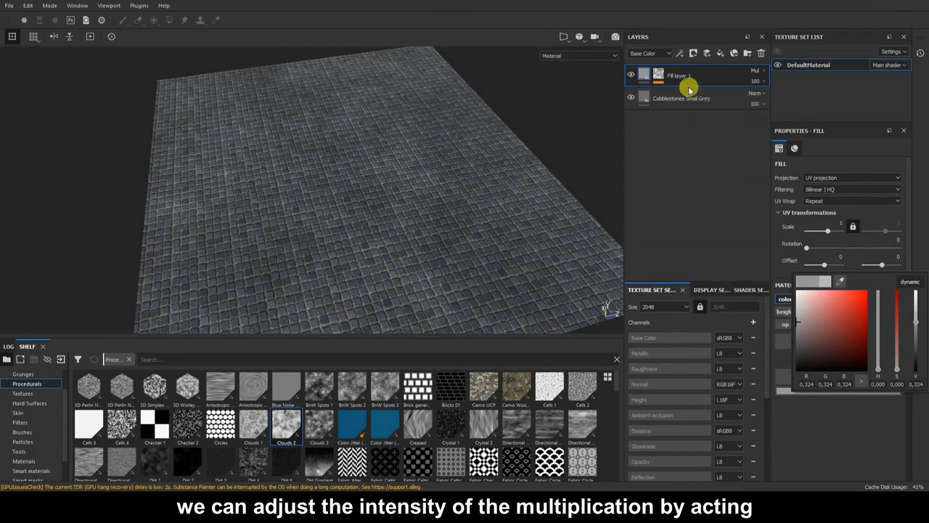
{"action": "left_click", "coordinate": [755, 81]}
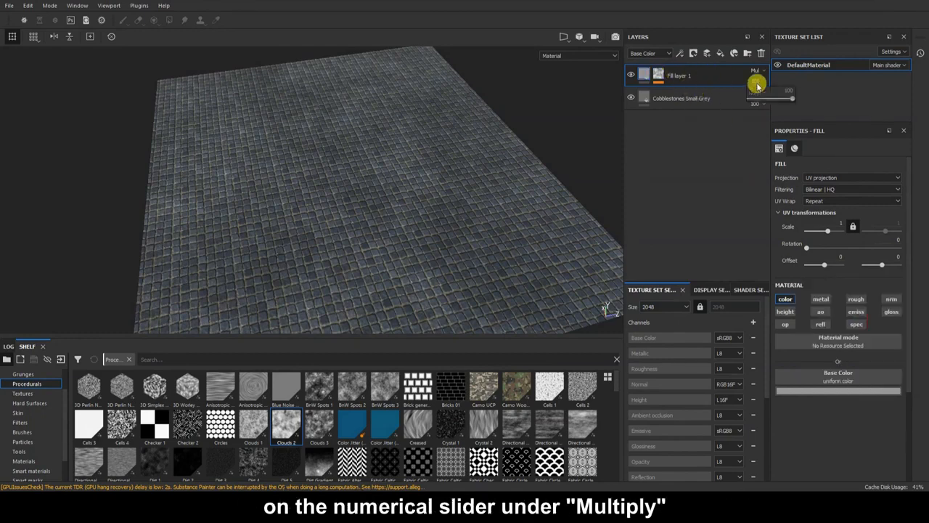
{"action": "mouse_move", "coordinate": [787, 101]}
{"action": "left_mouse_down"}
{"action": "mouse_move", "coordinate": [749, 105]}
{"action": "mouse_move", "coordinate": [793, 101]}
{"action": "left_mouse_up"}
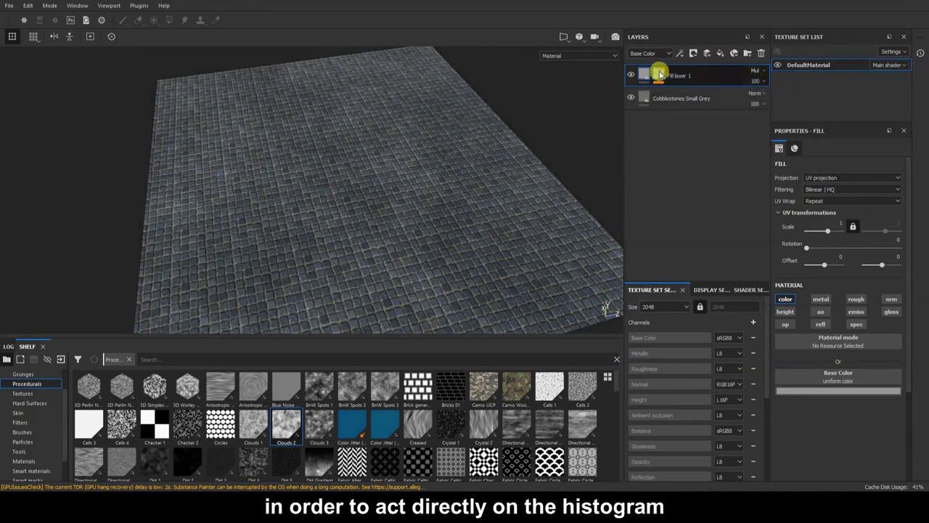
Try a Levels adjustment on the Clouds 2 mask by shifting its midtones, and remove the adjustment.
{"action": "left_click", "coordinate": [658, 75]}
{"action": "left_click", "coordinate": [685, 93]}
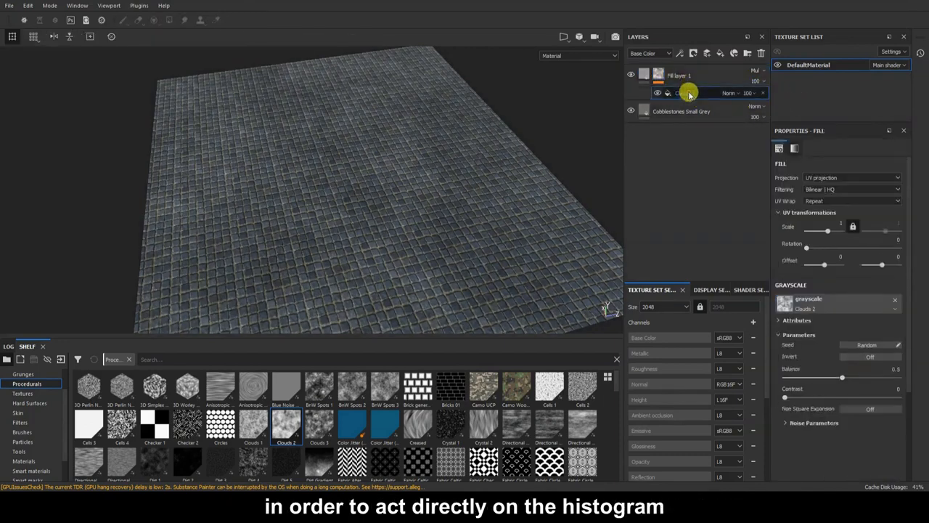
{"action": "right_click", "coordinate": [686, 93]}
{"action": "left_click", "coordinate": [726, 132]}
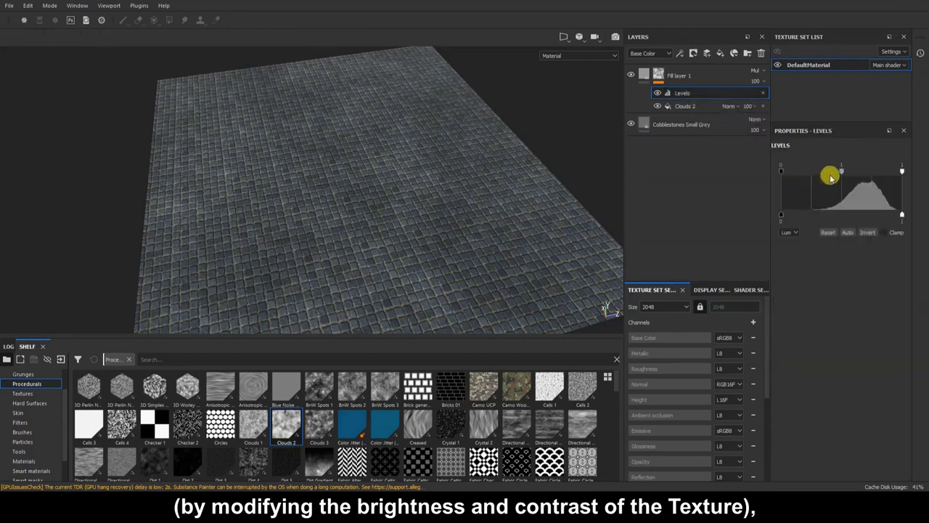
{"action": "left_click_drag", "start_coordinate": [839, 170], "coordinate": [846, 190]}
{"action": "left_click", "coordinate": [763, 93]}
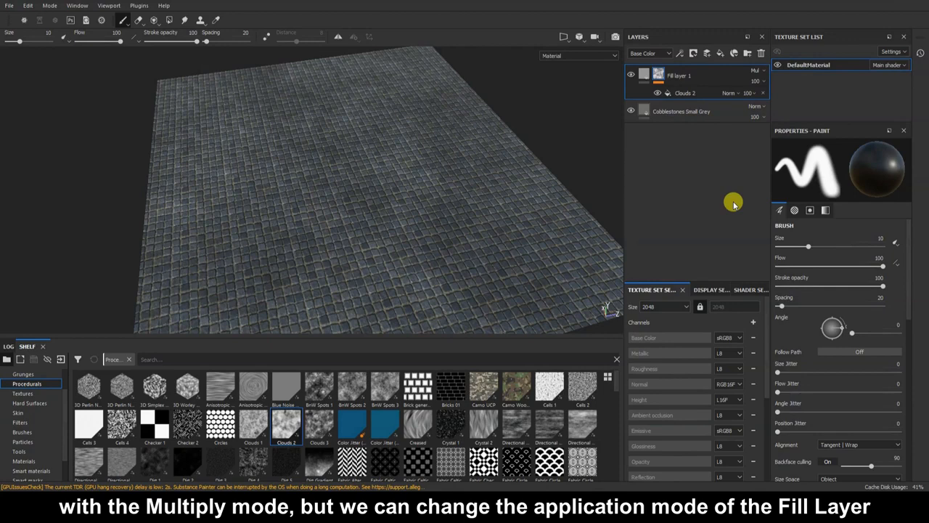
Try the Saturation and Color blending modes on Fill layer 1 itself rather than on its mask texture.
{"action": "left_click", "coordinate": [756, 70]}
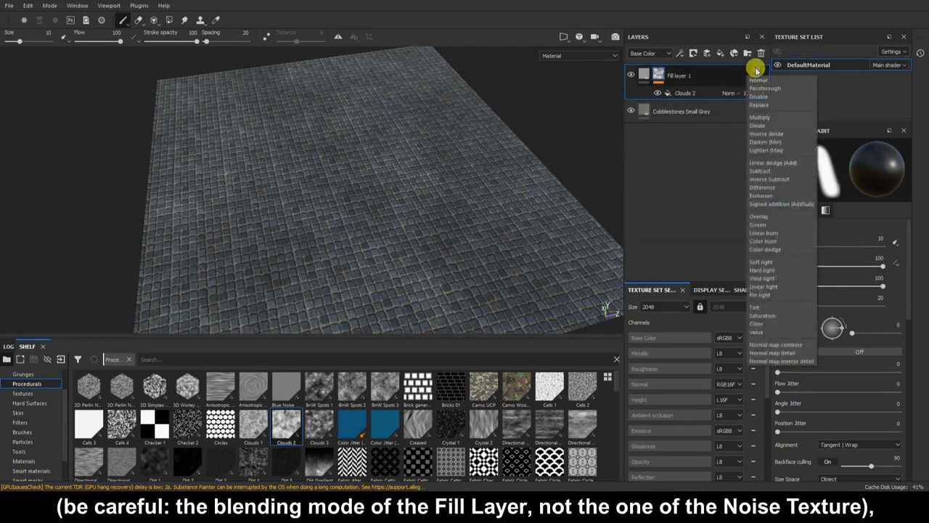
{"action": "left_click", "coordinate": [649, 76]}
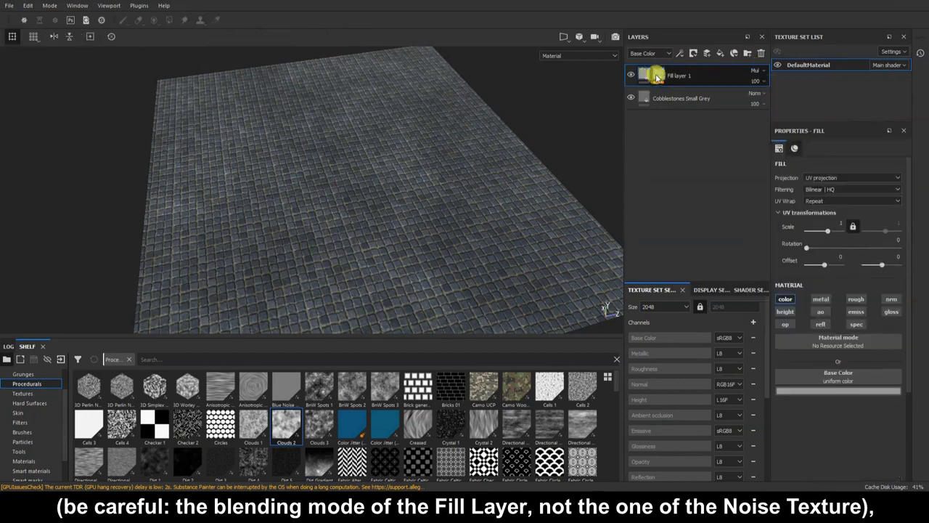
{"action": "left_click", "coordinate": [758, 71]}
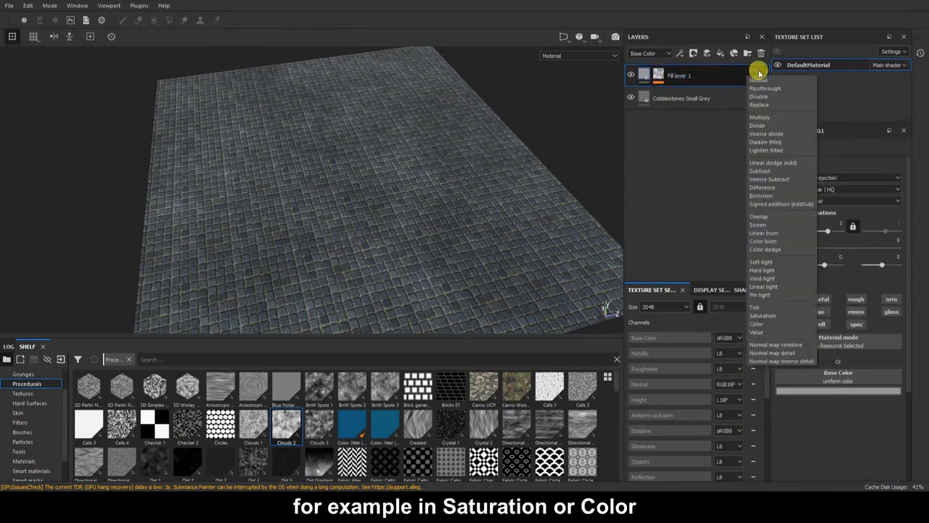
{"action": "left_click", "coordinate": [772, 316]}
{"action": "left_click", "coordinate": [757, 70]}
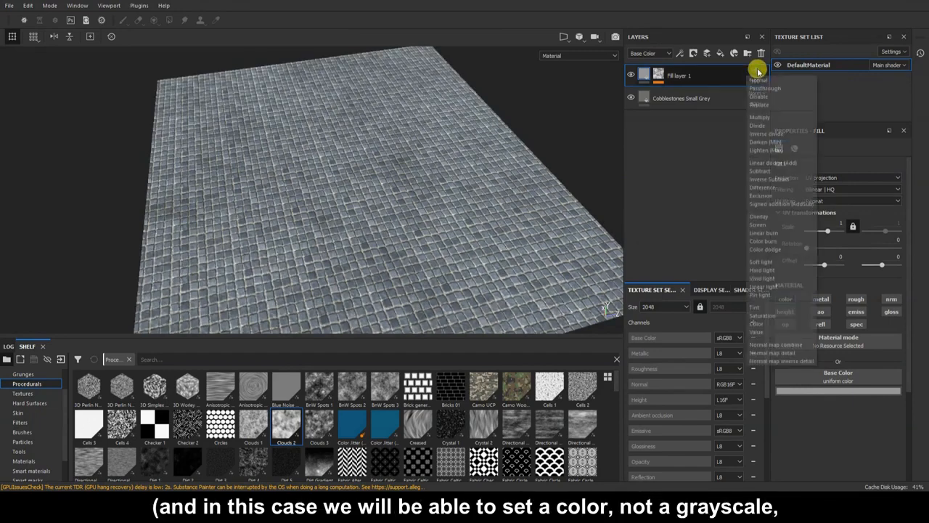
{"action": "left_click", "coordinate": [765, 327]}
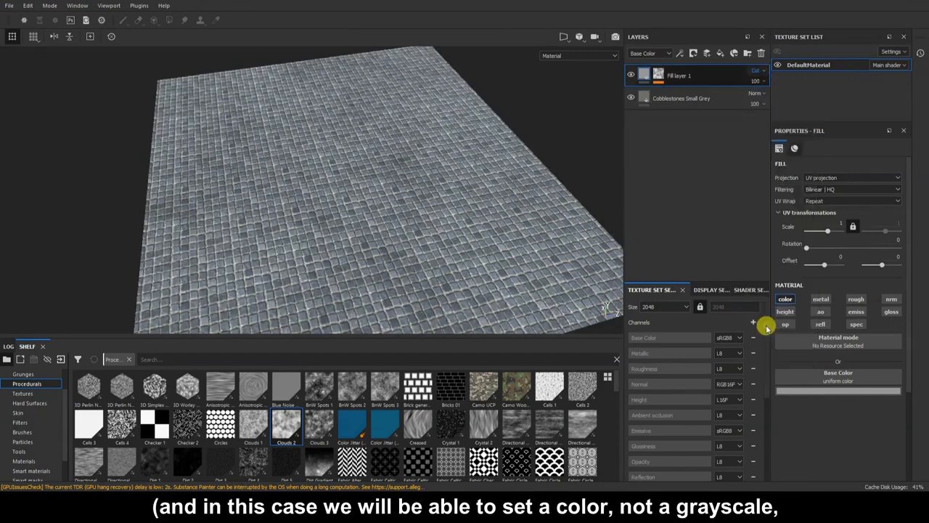
Tint Fill layer 1's base color purple, with hue 0.707, saturation 0.968 and value 0.324.
{"action": "left_click", "coordinate": [831, 388]}
{"action": "left_click_drag", "start_coordinate": [896, 332], "coordinate": [877, 312]}
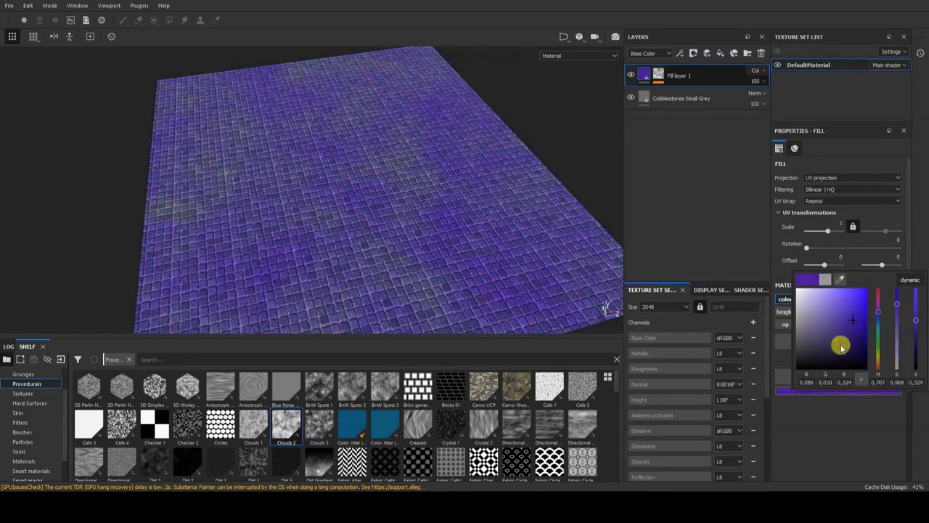
{"action": "left_click", "coordinate": [733, 156]}
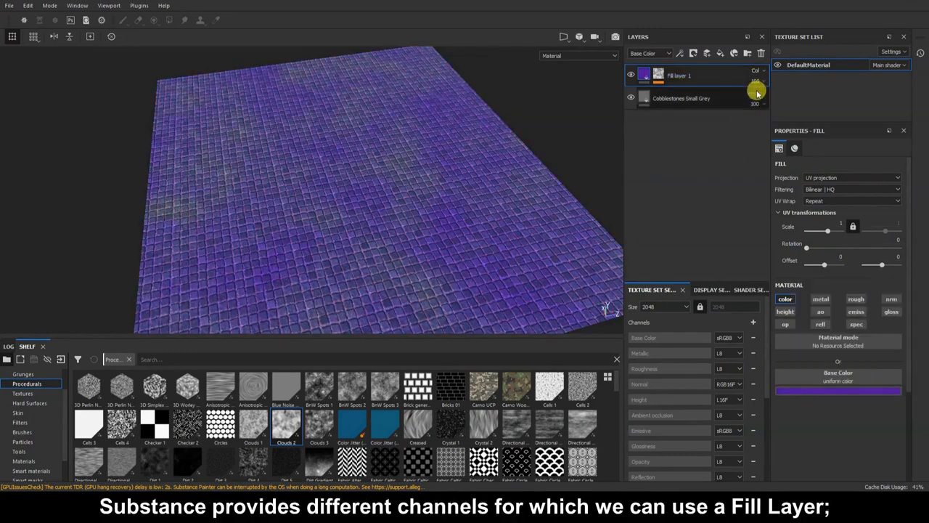
Desaturate Fill layer 1's base color back to gray and return its blending mode to Multiply.
{"action": "left_click", "coordinate": [839, 391]}
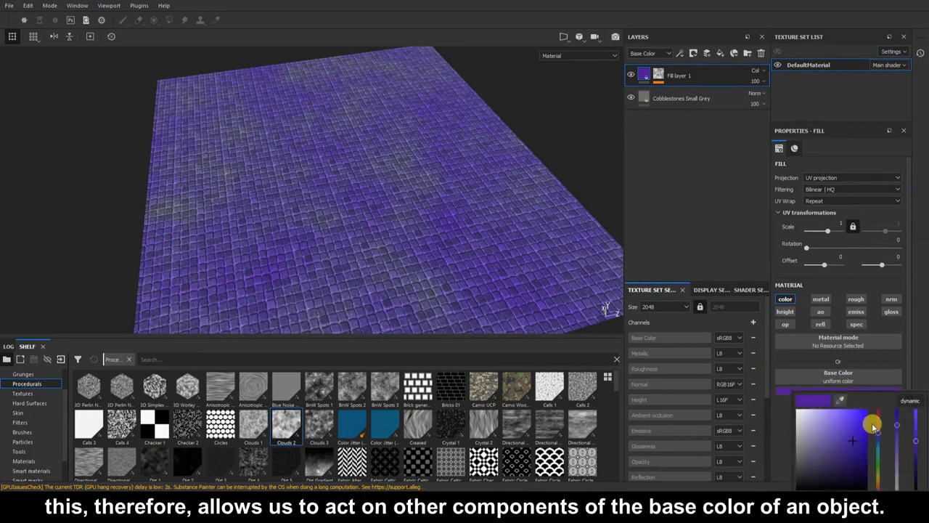
{"action": "left_click_drag", "start_coordinate": [899, 440], "coordinate": [898, 488]}
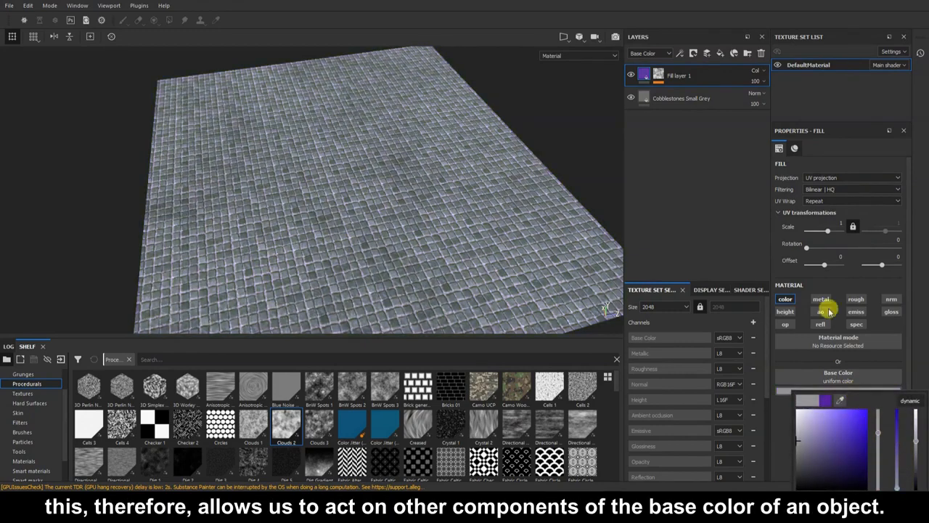
{"action": "left_click", "coordinate": [753, 70]}
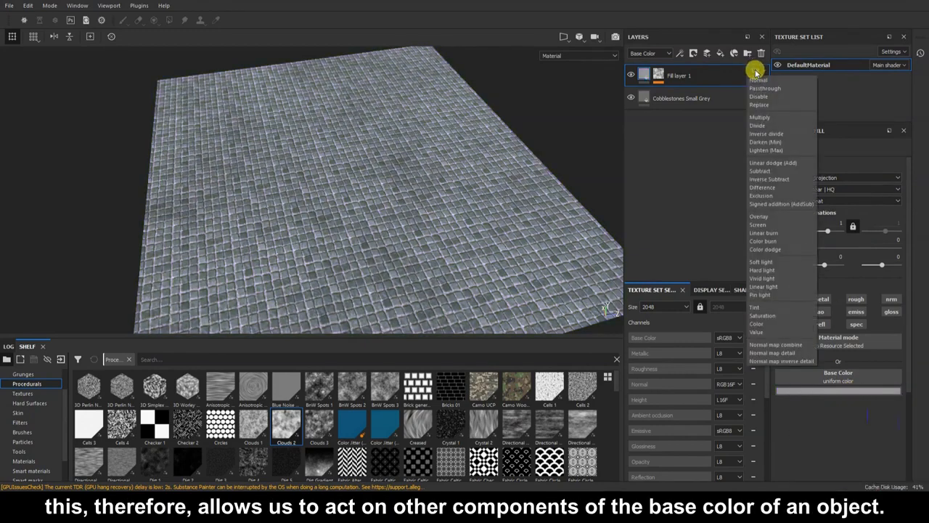
{"action": "left_click", "coordinate": [758, 117]}
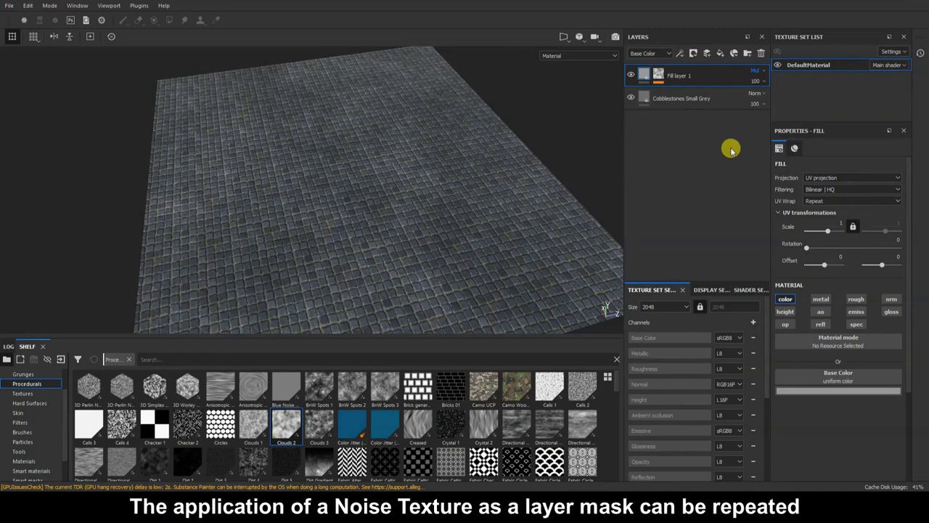
Duplicate Fill layer 1 and turn the copy into a Saturation layer with a red base color of saturation 0.915.
{"action": "scroll", "coordinate": [476, 196], "scroll_direction": "down", "scroll_amount": 1}
{"action": "scroll", "coordinate": [470, 187], "scroll_direction": "up", "scroll_amount": 3}
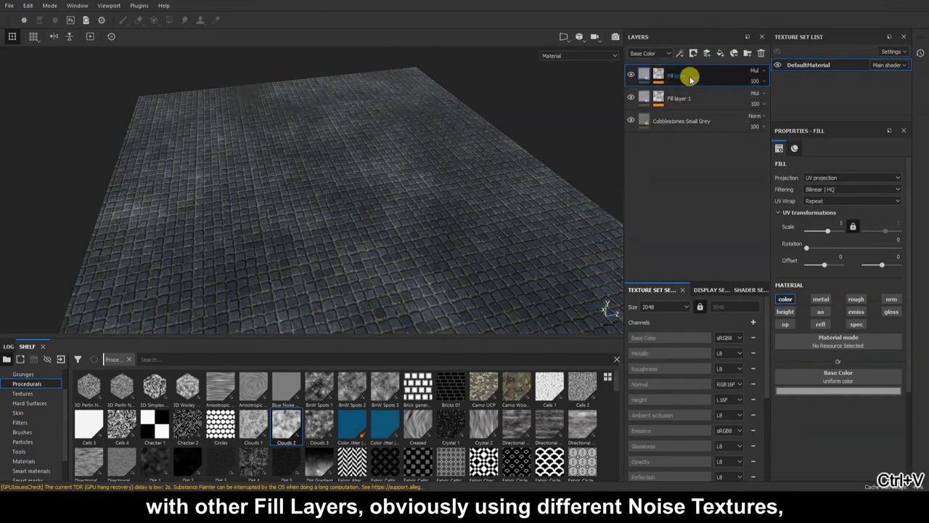
{"action": "left_click", "coordinate": [755, 71]}
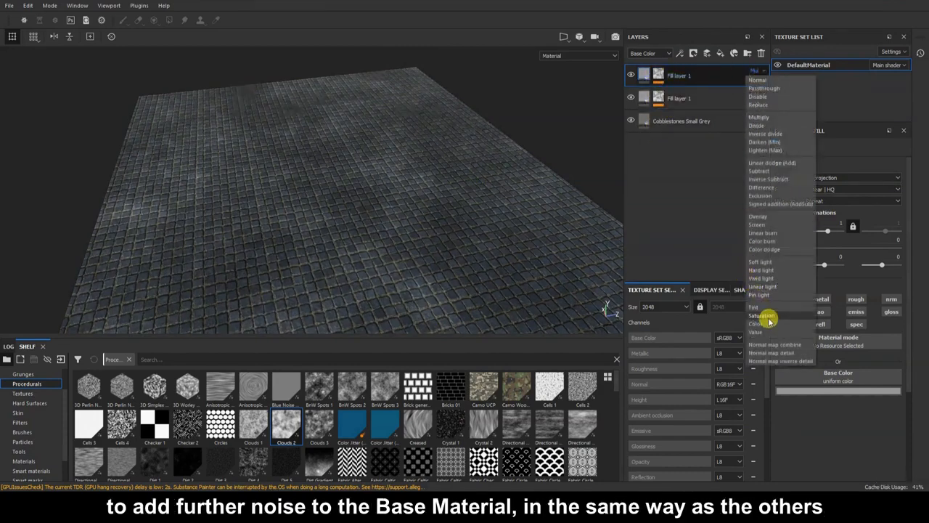
{"action": "left_click", "coordinate": [768, 320]}
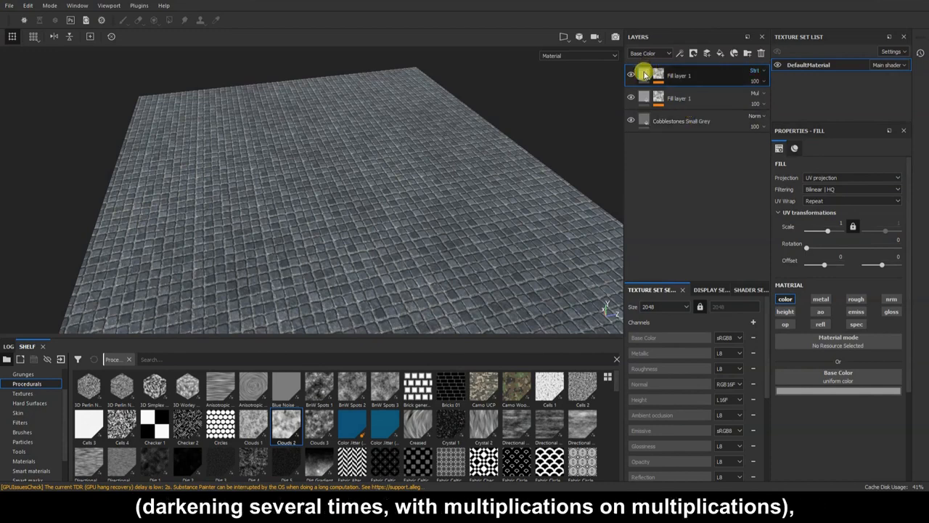
{"action": "left_click", "coordinate": [864, 392]}
{"action": "left_click", "coordinate": [897, 333]}
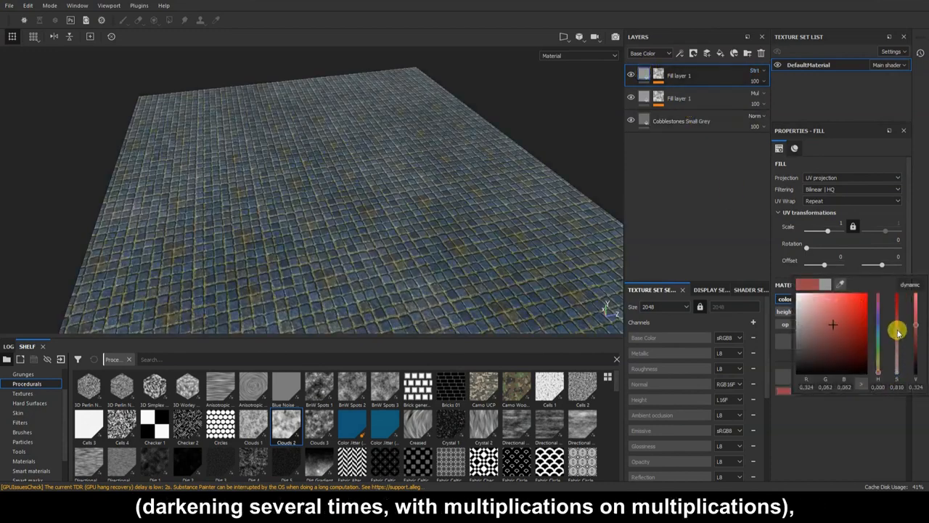
Set the upper fill layer's blending mode to Color and its base color to a blue-violet with hue 0.689.
{"action": "left_click", "coordinate": [755, 70]}
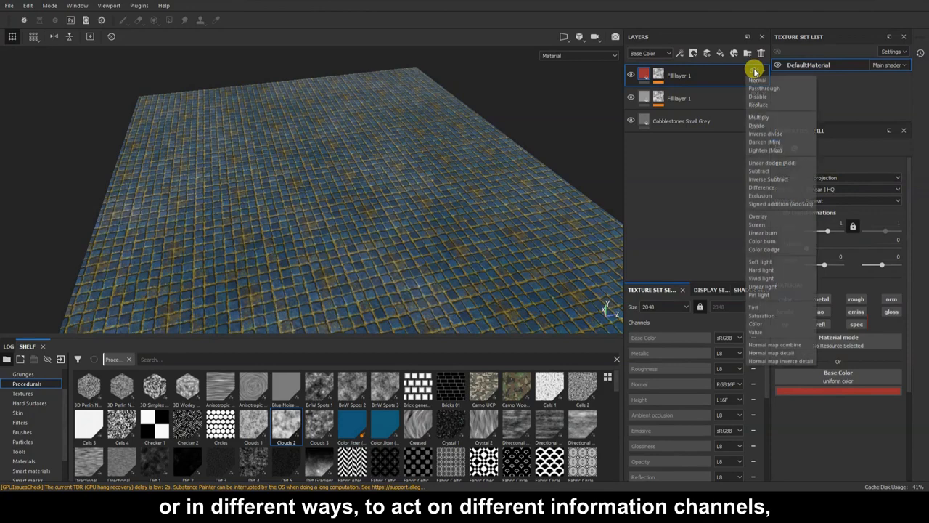
{"action": "left_click", "coordinate": [778, 324]}
{"action": "left_click", "coordinate": [818, 393]}
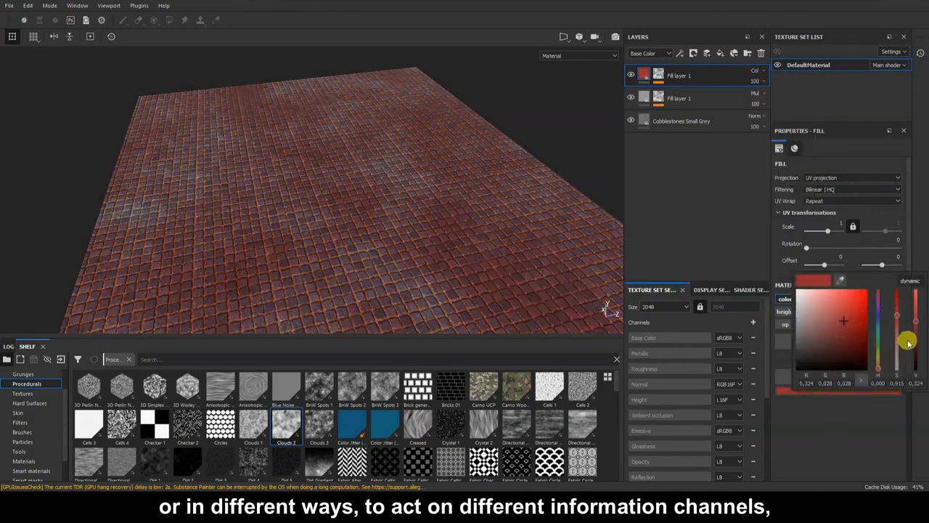
{"action": "left_click", "coordinate": [879, 316]}
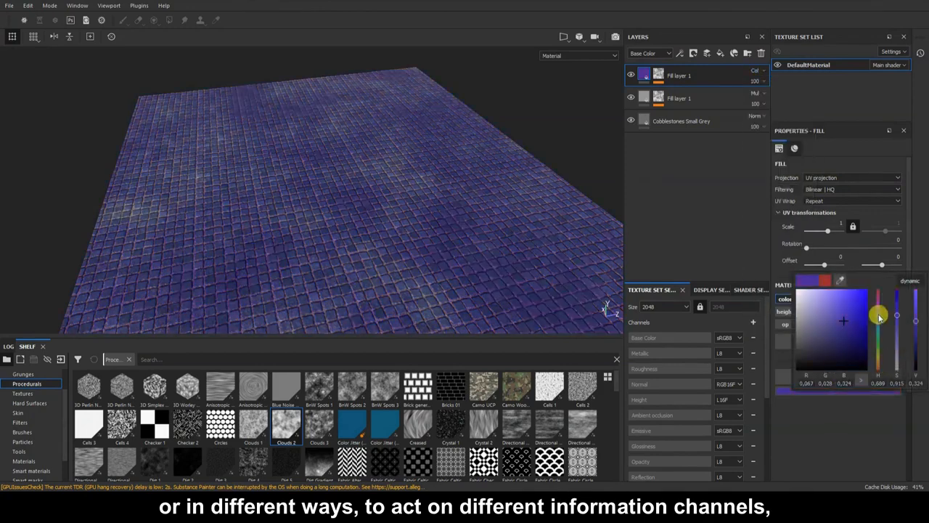
{"action": "left_click", "coordinate": [712, 199]}
Compare the surface with each fill layer hidden and shown, and delete the upper Color-mode copy.
{"action": "left_click", "coordinate": [631, 76]}
{"action": "left_click", "coordinate": [630, 97]}
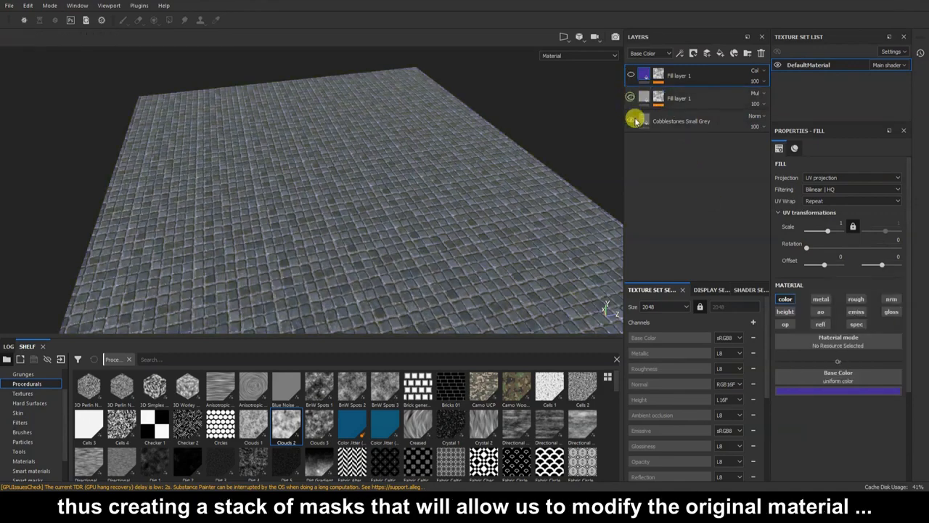
{"action": "left_click", "coordinate": [631, 75]}
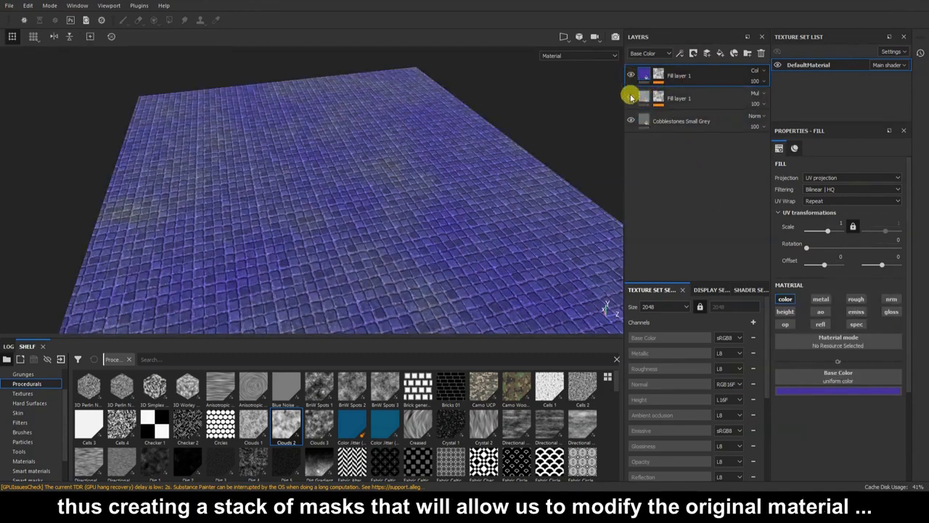
{"action": "left_click", "coordinate": [630, 97]}
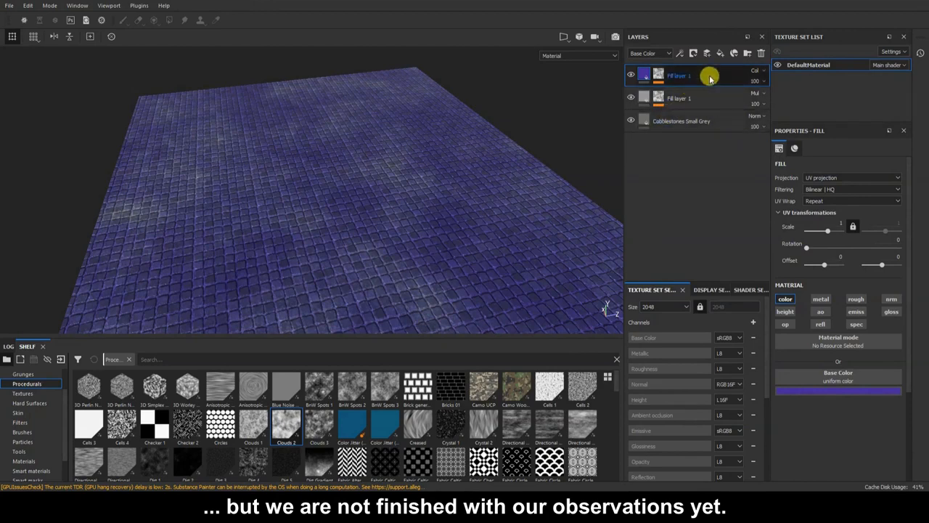
{"action": "left_click", "coordinate": [760, 55]}
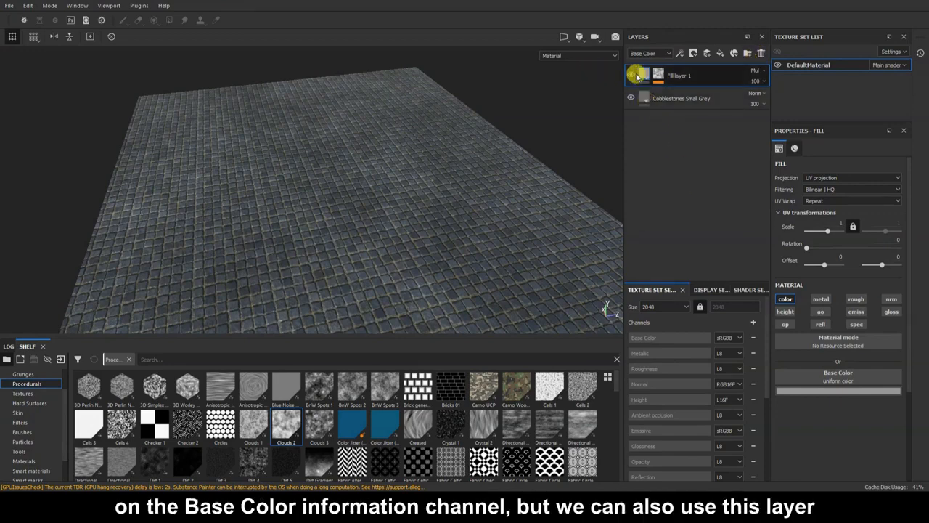
Enable the roughness channel on Fill layer 1 and raise its roughness to 0.9834.
{"action": "mouse_move", "coordinate": [646, 80]}
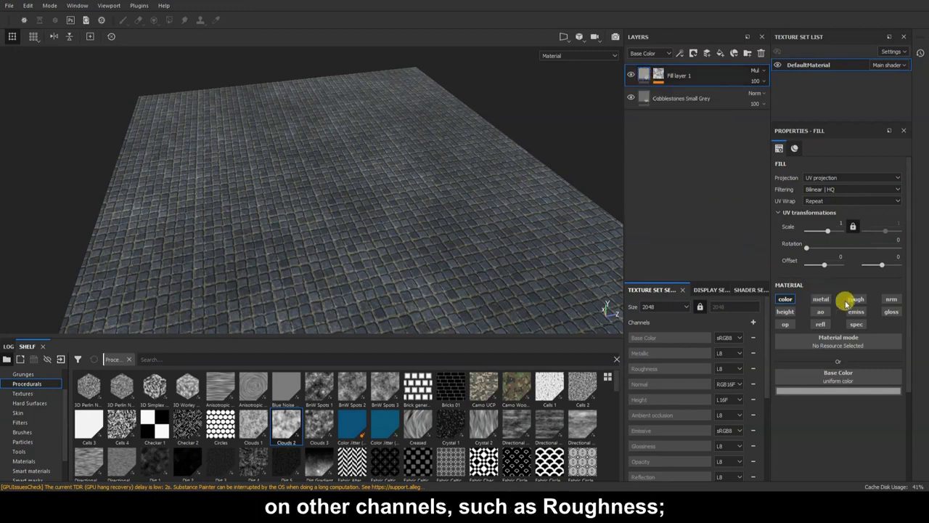
{"action": "left_click", "coordinate": [858, 300]}
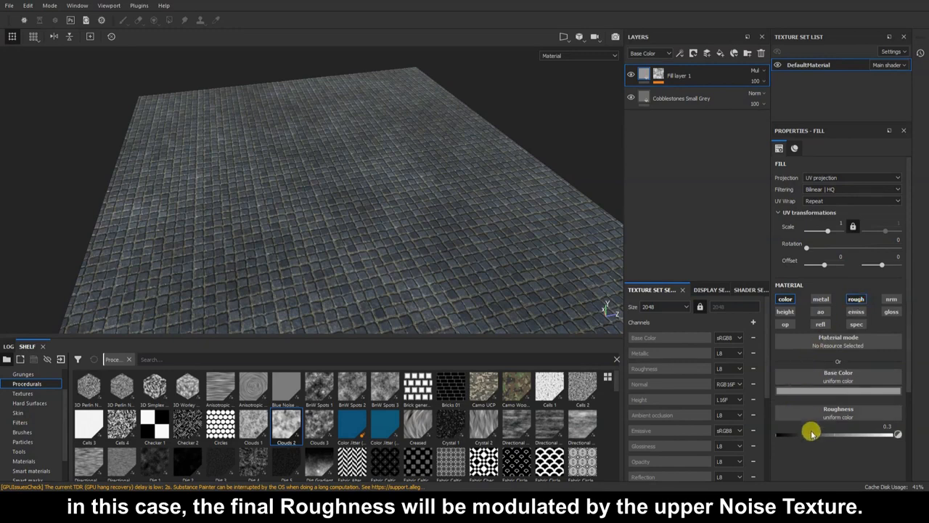
{"action": "left_click_drag", "start_coordinate": [783, 441], "coordinate": [899, 438]}
Switch the 3D view from the full material to the single Roughness channel.
{"action": "left_click_drag", "start_coordinate": [275, 256], "coordinate": [317, 231], "text": "alt"}
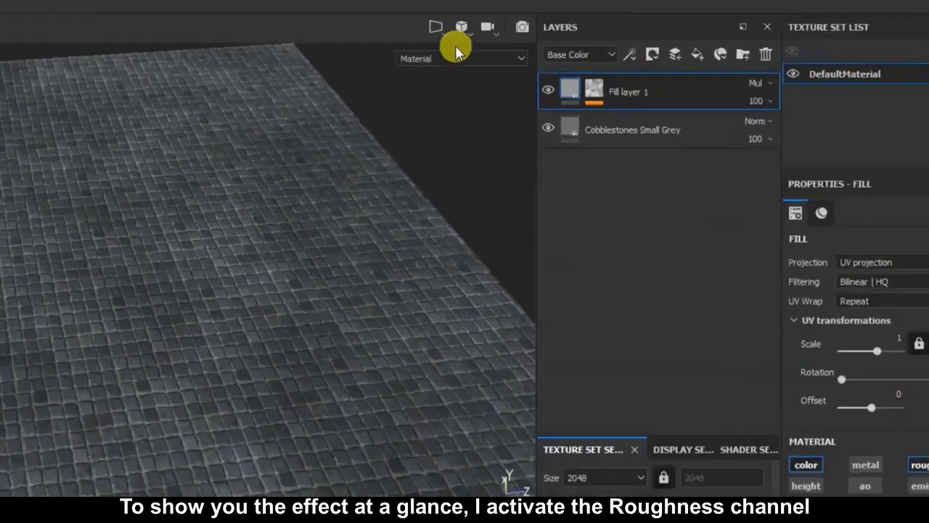
{"action": "left_click", "coordinate": [458, 58]}
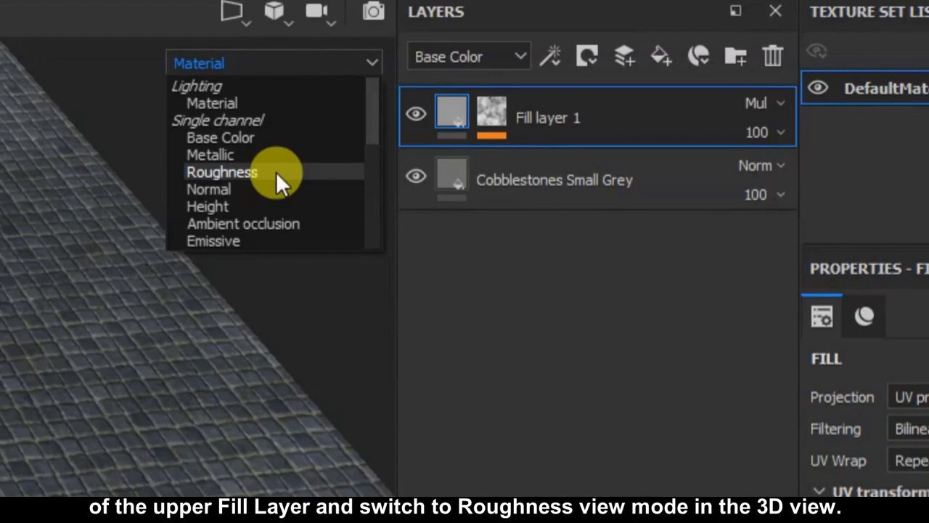
{"action": "left_click", "coordinate": [276, 171]}
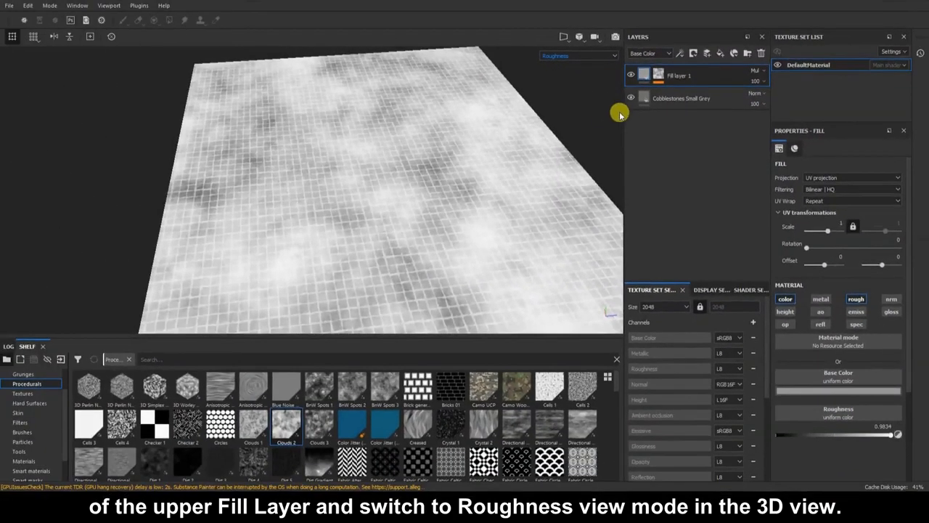
{"action": "left_click", "coordinate": [232, 63]}
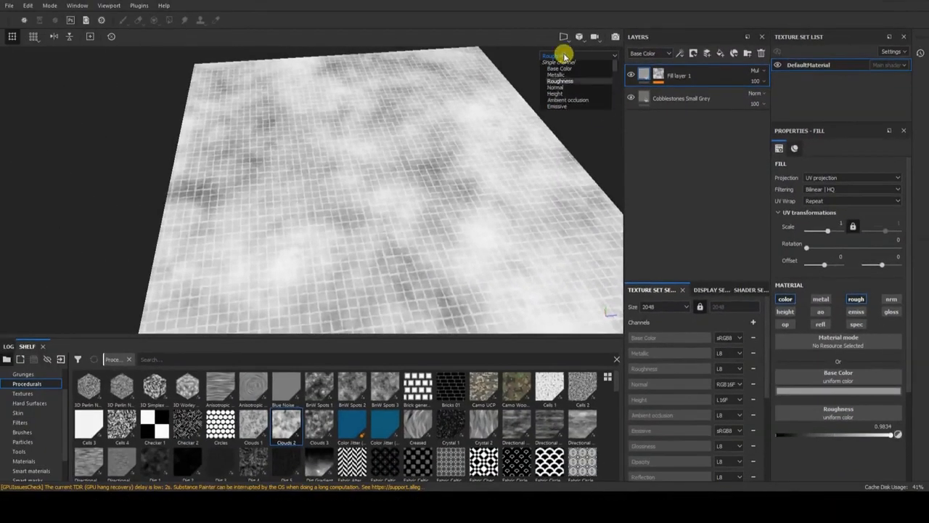
{"action": "left_click", "coordinate": [581, 88]}
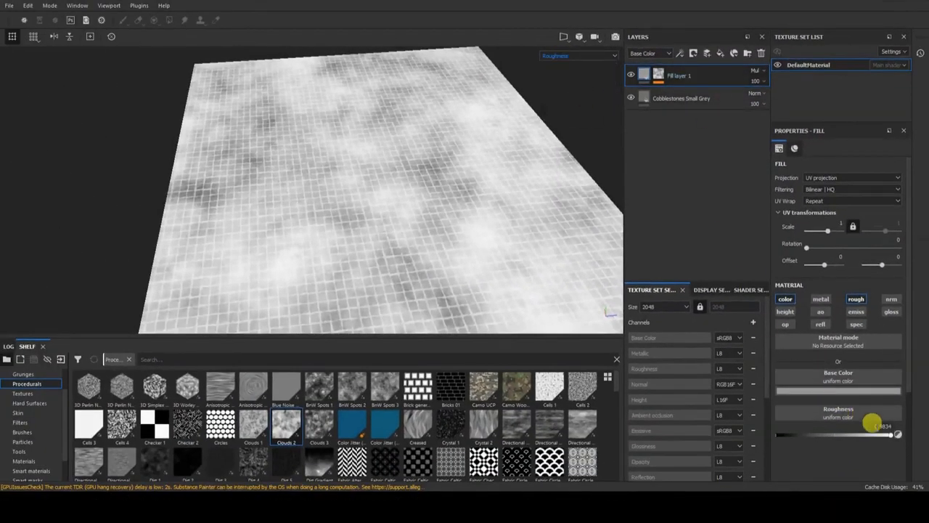
Lower Fill layer 1's roughness to 0.5021 and compare the roughness map with the layer hidden and shown.
{"action": "left_click_drag", "start_coordinate": [887, 435], "coordinate": [836, 439]}
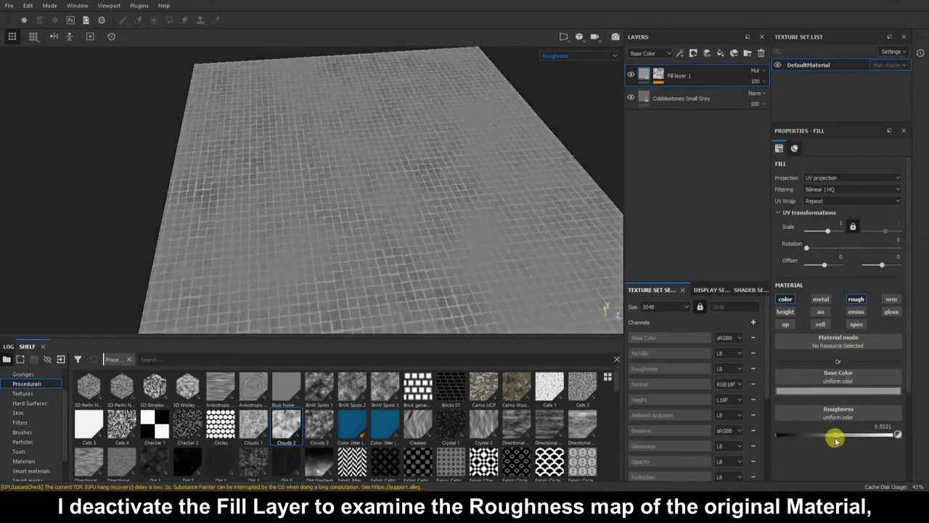
{"action": "left_click", "coordinate": [630, 74]}
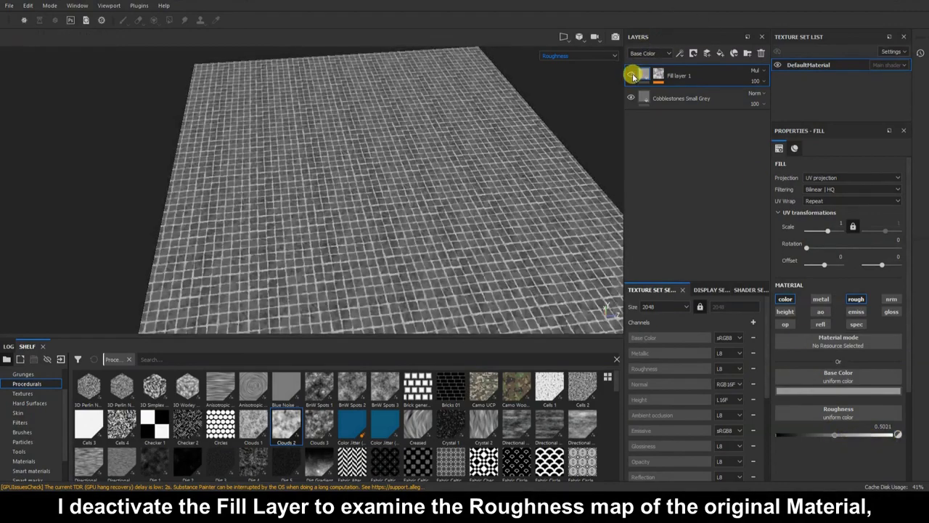
{"action": "left_click_drag", "start_coordinate": [517, 172], "coordinate": [401, 145], "text": "alt"}
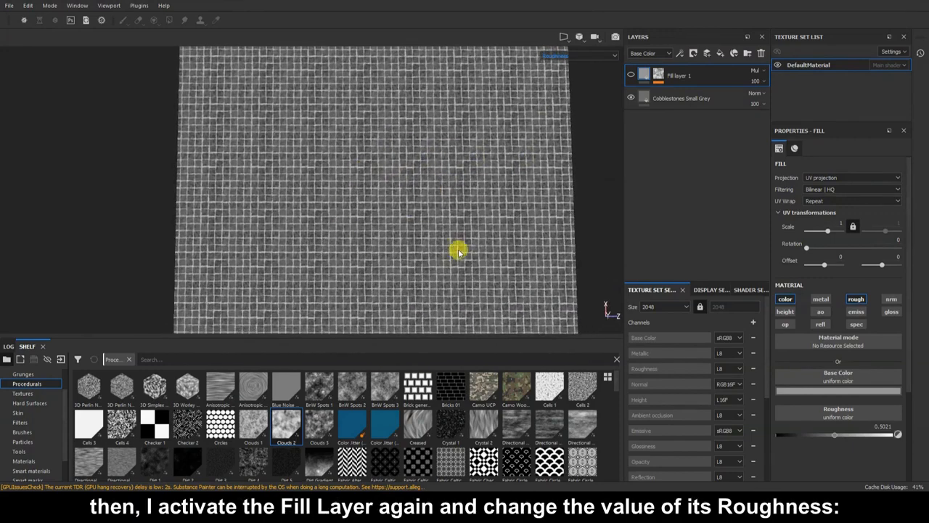
{"action": "left_click", "coordinate": [631, 75]}
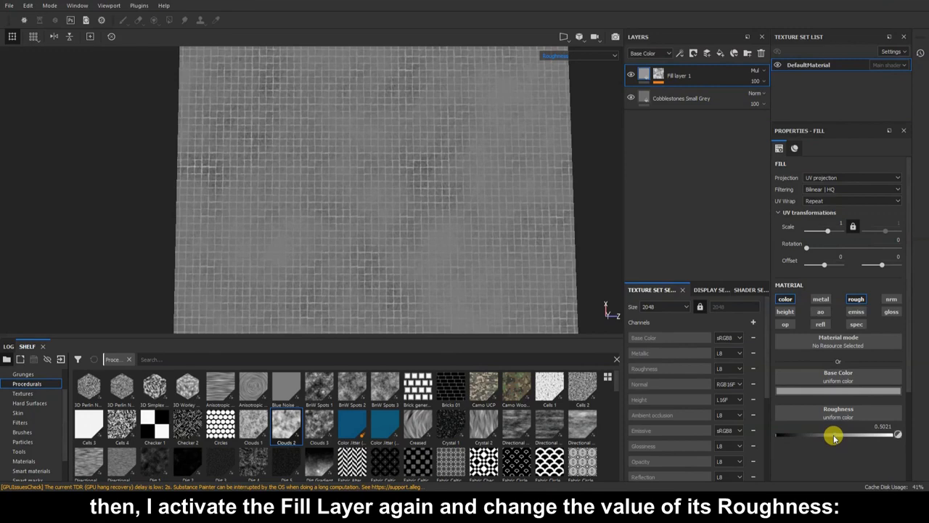
Try a roughness of 0 on Fill layer 1, and raise it to 1.
{"action": "scroll", "coordinate": [835, 437], "scroll_direction": "down", "scroll_amount": 3}
{"action": "left_click_drag", "start_coordinate": [827, 319], "coordinate": [767, 319]}
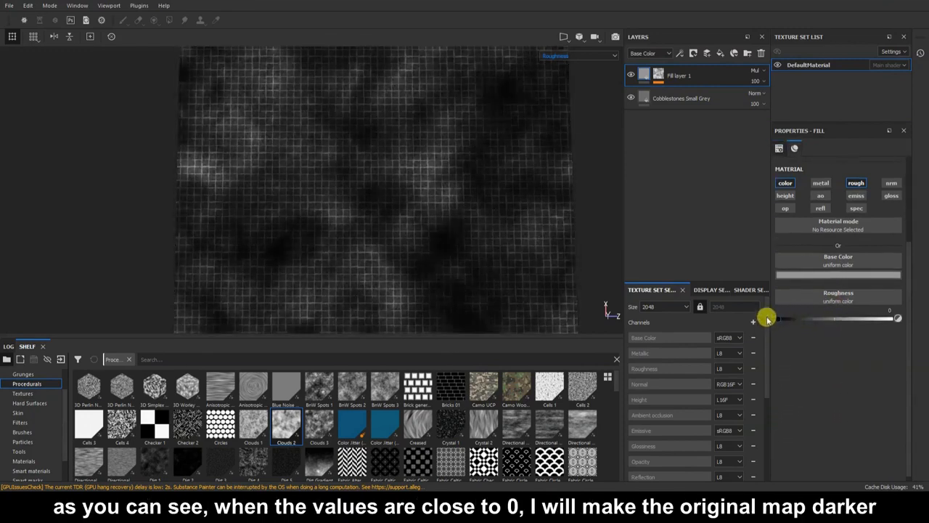
{"action": "left_click_drag", "start_coordinate": [767, 319], "coordinate": [916, 313]}
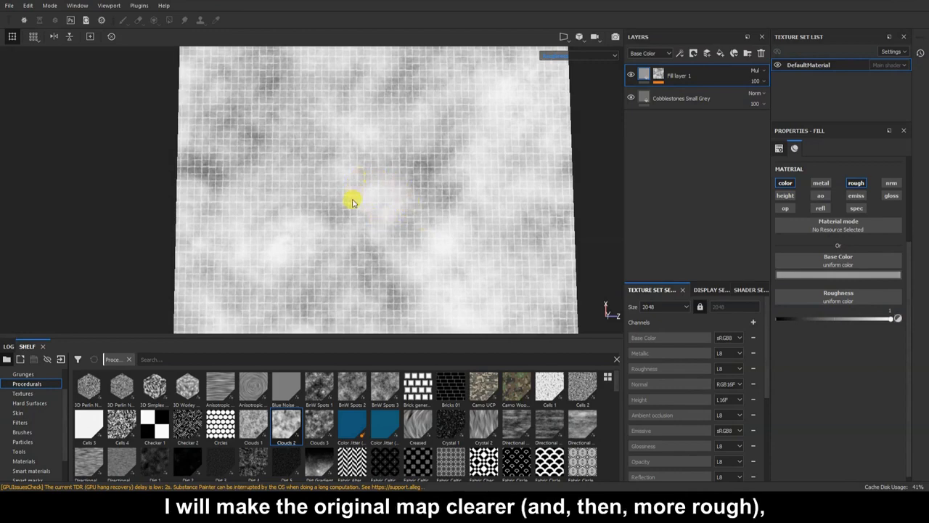
Try a roughness of 0.0456 on Fill layer 1, switch the view to the full material, and raise the roughness back to 1.
{"action": "left_click_drag", "start_coordinate": [891, 316], "coordinate": [767, 319]}
{"action": "left_click_drag", "start_coordinate": [391, 273], "coordinate": [402, 231], "text": "alt"}
{"action": "middle_click_drag", "start_coordinate": [403, 230], "coordinate": [441, 166], "text": "alt"}
{"action": "right_click_drag", "start_coordinate": [444, 197], "coordinate": [503, 153], "text": "alt"}
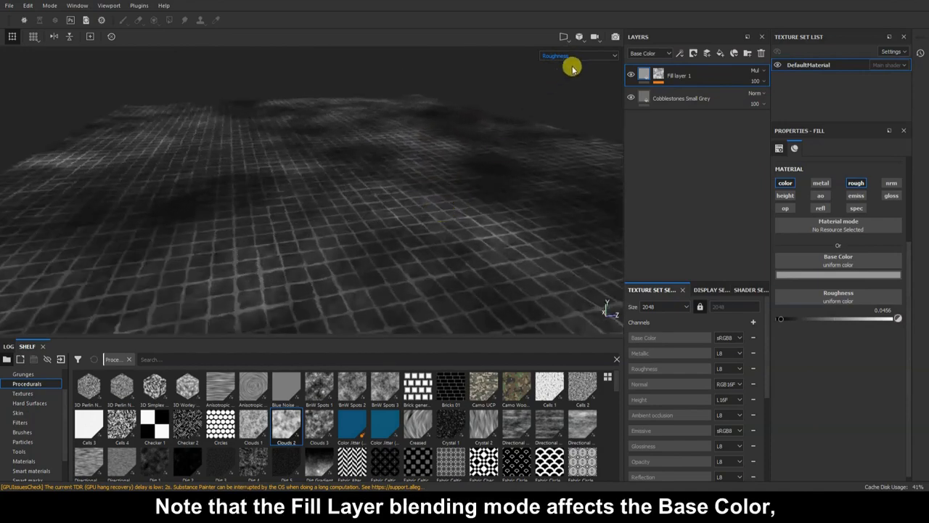
{"action": "key", "text": "m"}
{"action": "mouse_move", "coordinate": [780, 317]}
{"action": "left_mouse_down"}
{"action": "mouse_move", "coordinate": [916, 320]}
{"action": "mouse_move", "coordinate": [772, 322]}
{"action": "mouse_move", "coordinate": [890, 331]}
{"action": "left_mouse_up"}
Show the single Roughness channel, try Overlay blending on Fill layer 1, and return it to Multiply with a roughness of 1.
{"action": "left_click", "coordinate": [568, 58]}
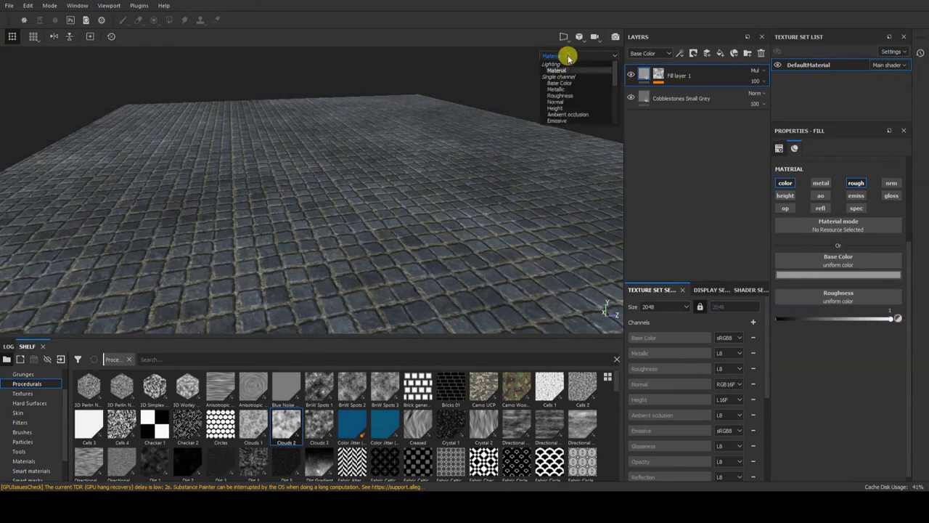
{"action": "left_click", "coordinate": [572, 97]}
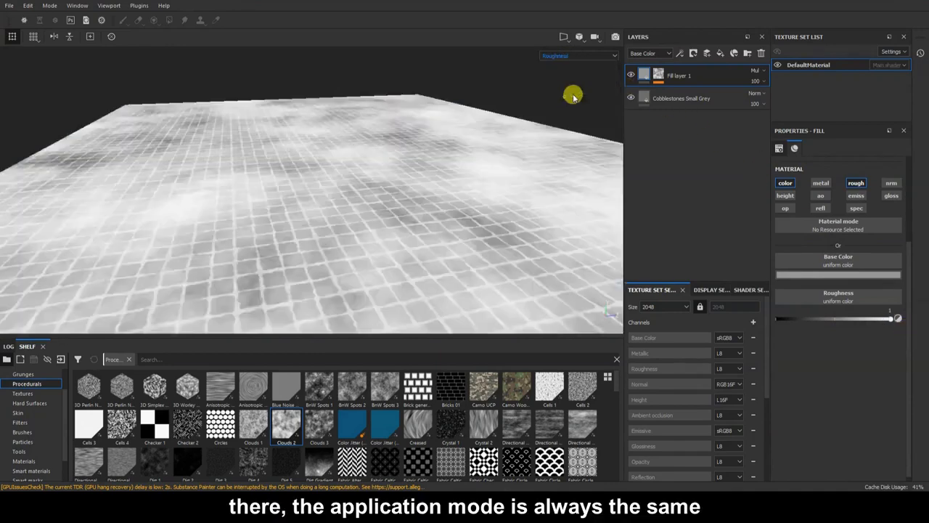
{"action": "left_click", "coordinate": [753, 70]}
{"action": "left_click", "coordinate": [762, 93]}
{"action": "left_click", "coordinate": [754, 72]}
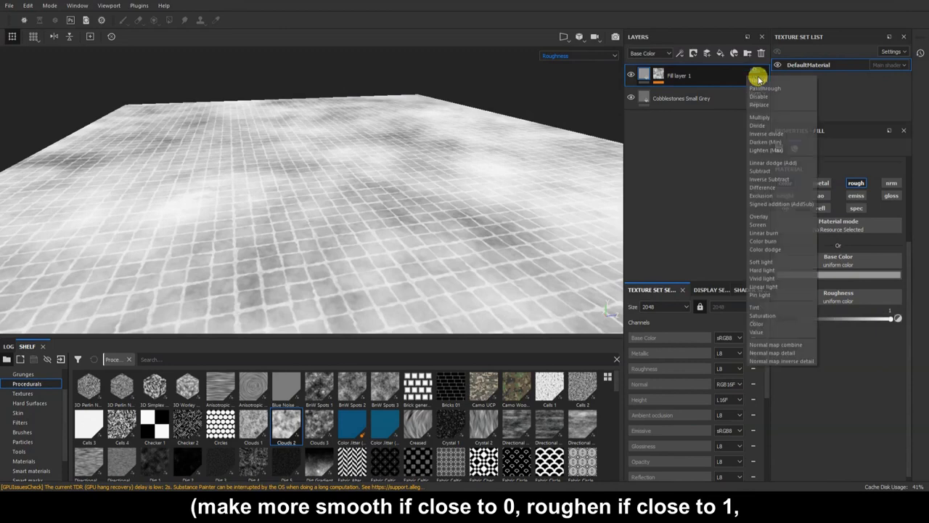
{"action": "left_click", "coordinate": [771, 214]}
{"action": "left_click", "coordinate": [752, 70]}
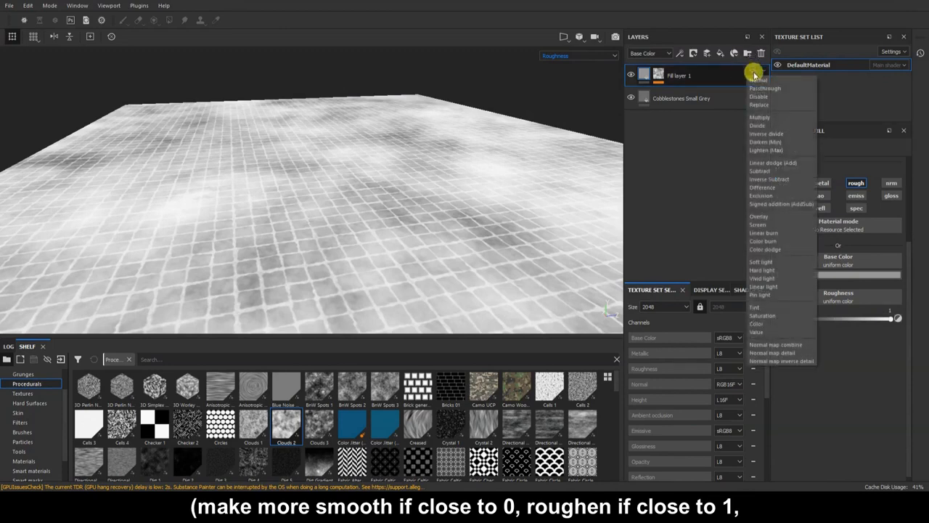
{"action": "left_click", "coordinate": [778, 117]}
{"action": "left_click_drag", "start_coordinate": [834, 317], "coordinate": [893, 323]}
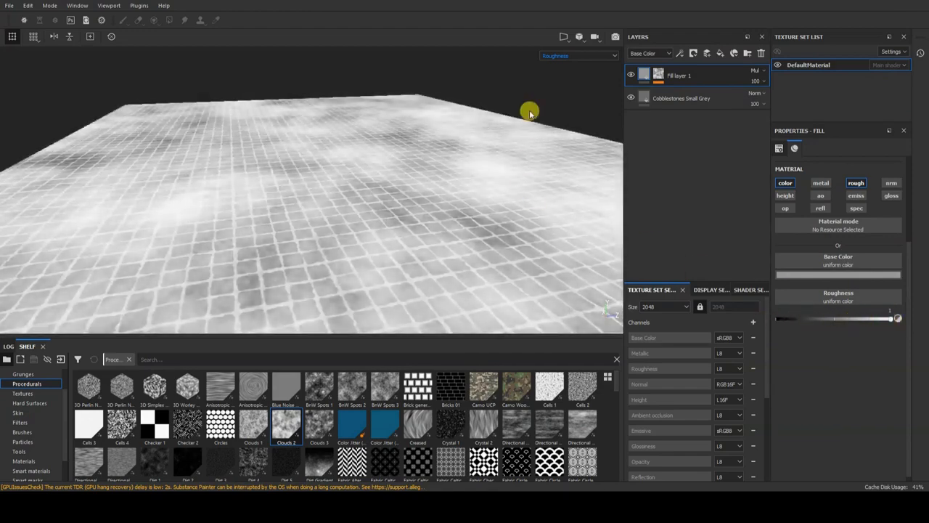
Return to the full material view and add the Mud Brown material as a layer above Fill layer 1.
{"action": "key", "text": "m"}
{"action": "left_click_drag", "start_coordinate": [468, 199], "coordinate": [371, 322], "text": "alt"}
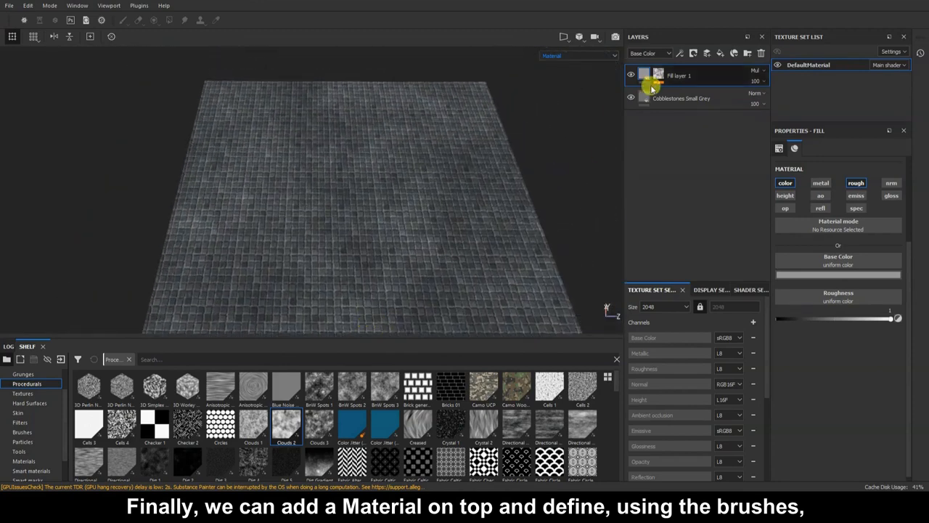
{"action": "left_click", "coordinate": [24, 461]}
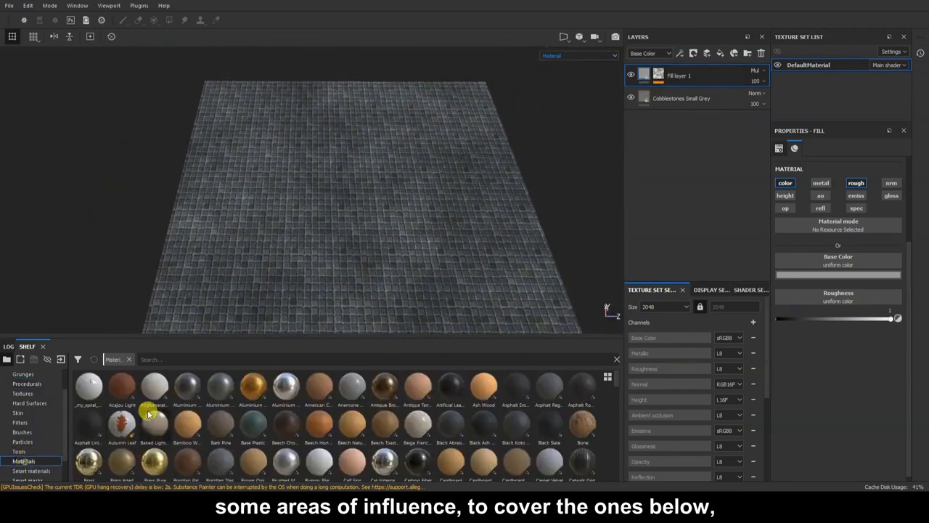
{"action": "left_click", "coordinate": [184, 358]}
{"action": "type", "text": "mud"}
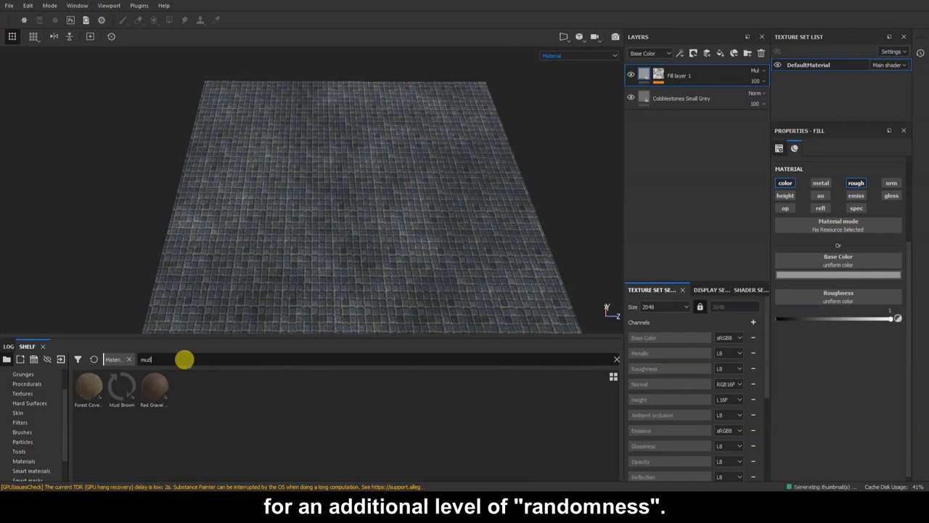
{"action": "left_click_drag", "start_coordinate": [121, 383], "coordinate": [693, 64]}
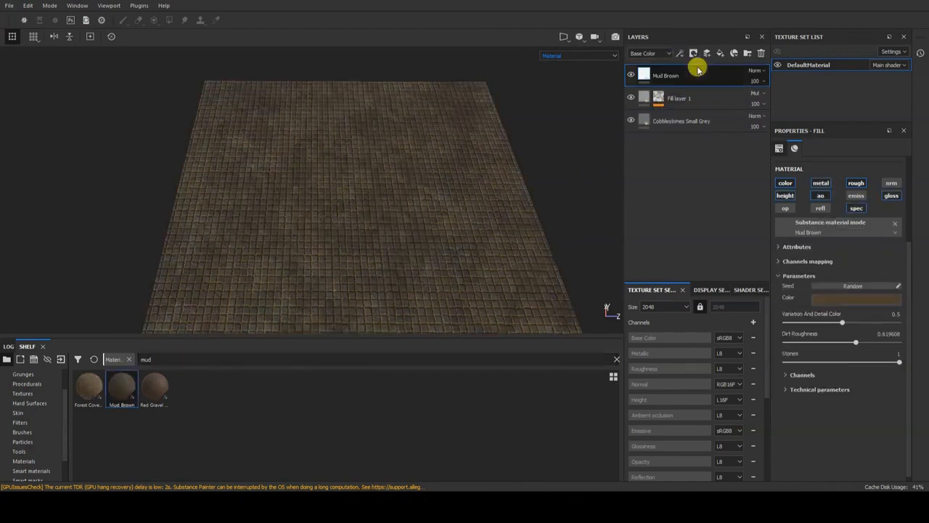
Add a black mask to the Mud Brown layer.
{"action": "scroll", "coordinate": [551, 137], "scroll_direction": "up", "scroll_amount": 2}
{"action": "left_click_drag", "start_coordinate": [530, 160], "coordinate": [531, 202], "text": "alt"}
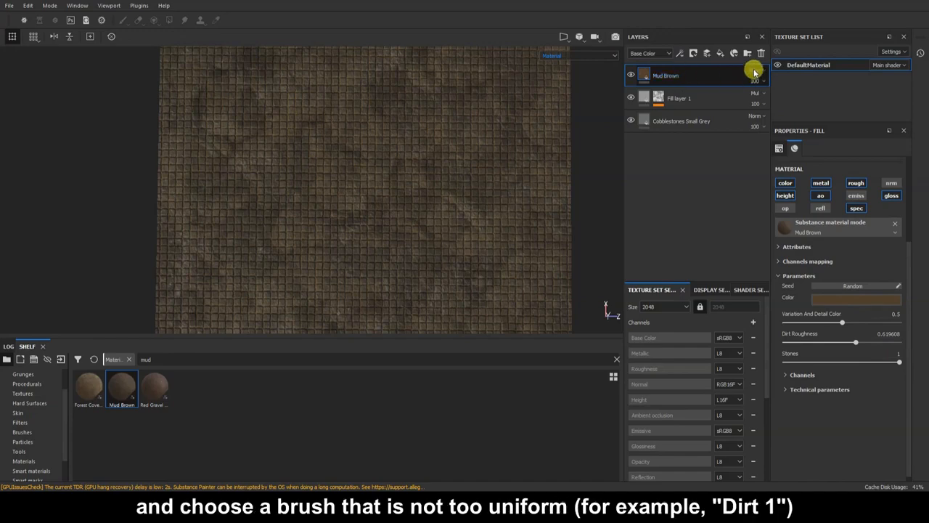
{"action": "right_click", "coordinate": [678, 73]}
{"action": "left_click", "coordinate": [702, 93]}
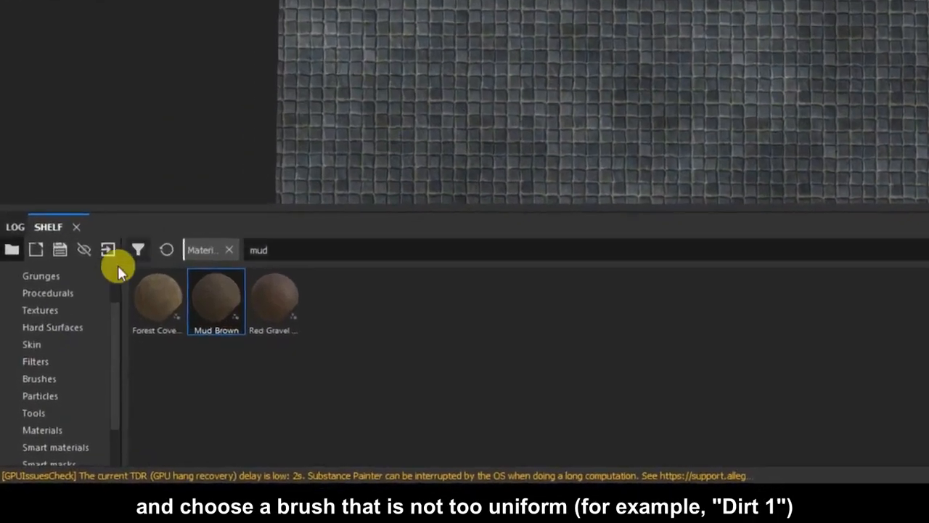
Paint mud patches along two opposite sides of the plane in the Mud Brown mask using the Dirt 1 brush at size 100.
{"action": "left_click", "coordinate": [30, 435]}
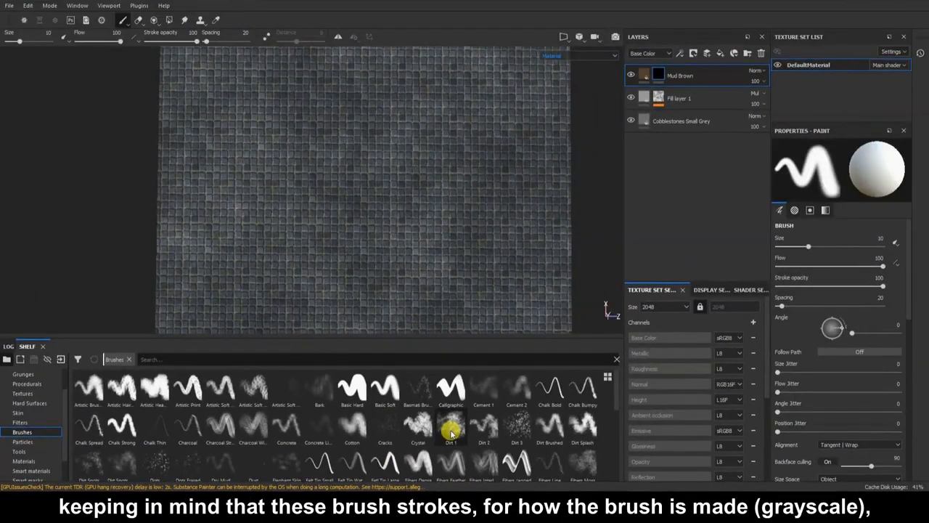
{"action": "mouse_move", "coordinate": [801, 381]}
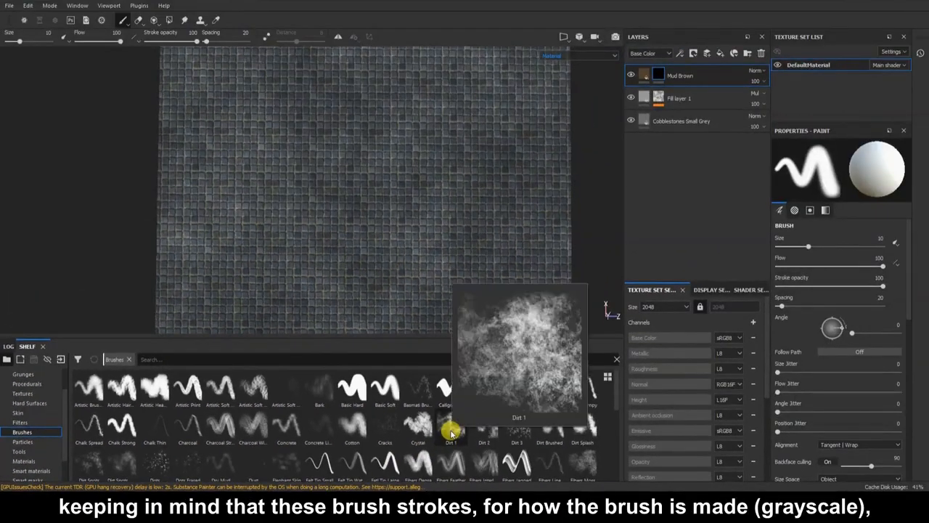
{"action": "left_click", "coordinate": [450, 432]}
{"action": "left_click_drag", "start_coordinate": [290, 166], "coordinate": [294, 176]}
{"action": "key", "text": "]"}
{"action": "key", "text": "]"}
{"action": "key", "text": "]"}
{"action": "left_click_drag", "start_coordinate": [208, 103], "coordinate": [193, 287]}
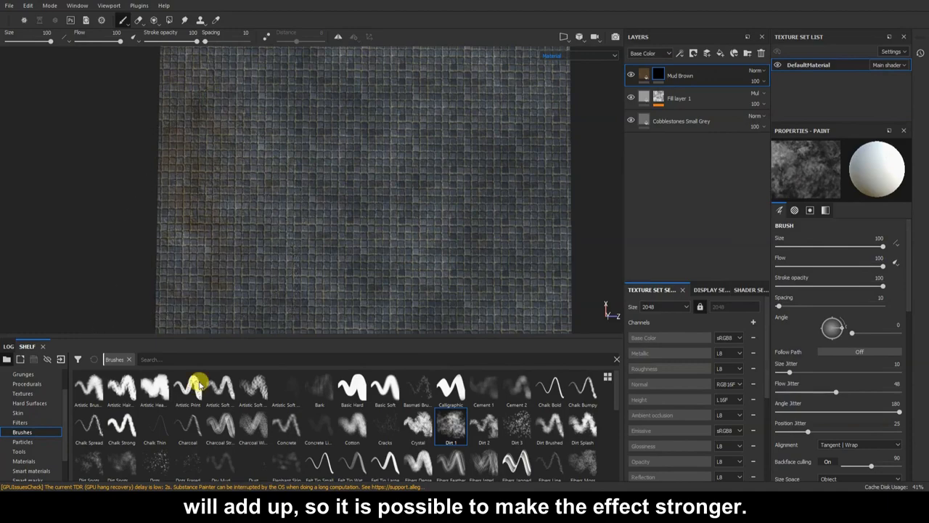
{"action": "mouse_move", "coordinate": [500, 99]}
{"action": "left_mouse_down"}
{"action": "mouse_move", "coordinate": [510, 323]}
{"action": "mouse_move", "coordinate": [501, 314]}
{"action": "left_mouse_up"}
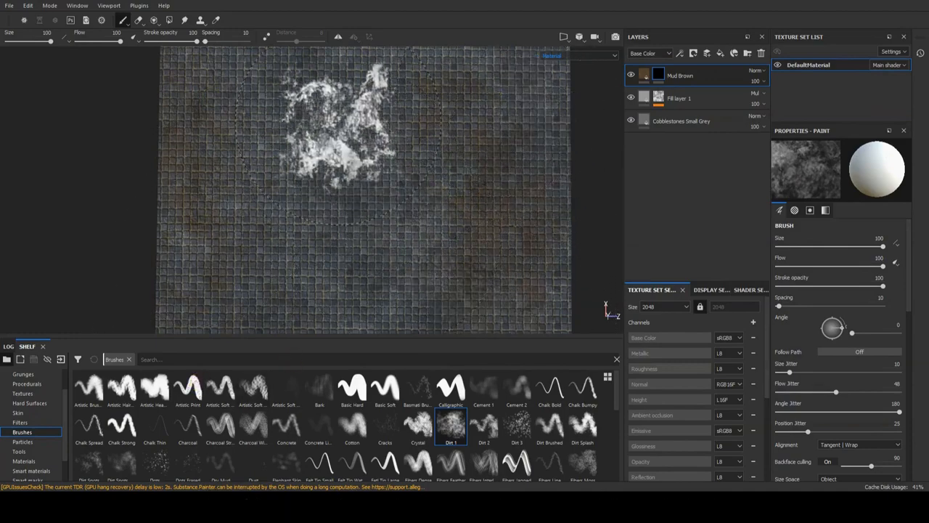
Strengthen the mud by painting more Dirt 1 strokes over the near and far areas of the plane in the mask.
{"action": "mouse_move", "coordinate": [435, 187]}
{"action": "left_mouse_down", "text": "alt"}
{"action": "mouse_move", "coordinate": [468, 164]}
{"action": "mouse_move", "coordinate": [479, 122]}
{"action": "left_mouse_up", "text": "alt"}
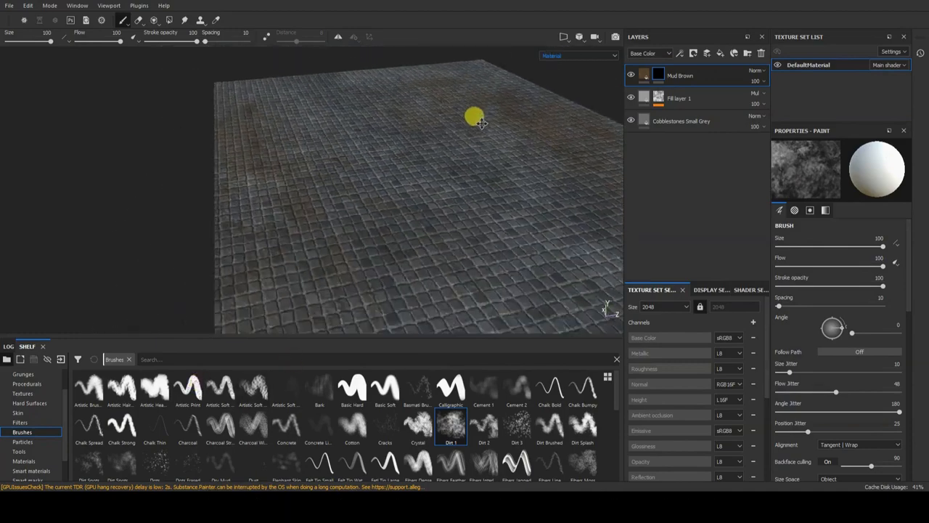
{"action": "left_click_drag", "start_coordinate": [305, 265], "coordinate": [324, 268]}
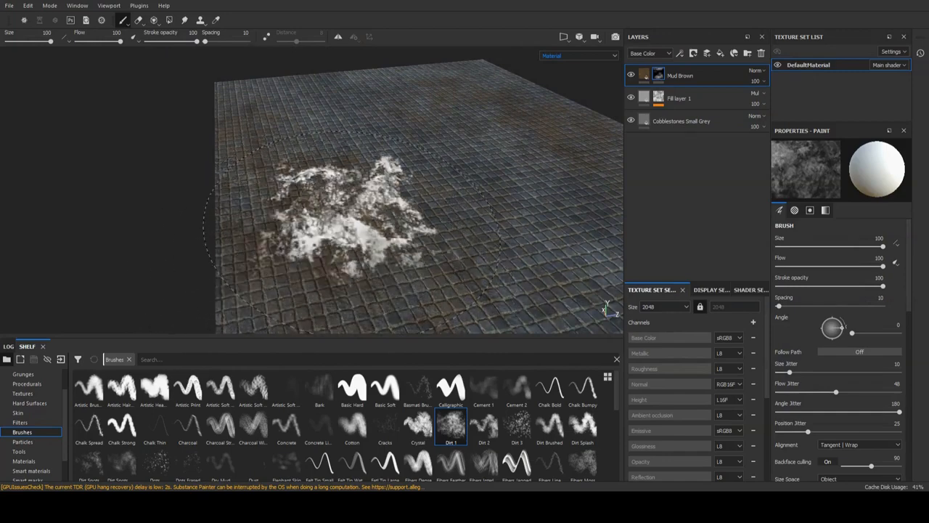
{"action": "mouse_move", "coordinate": [353, 218]}
{"action": "left_mouse_down", "text": "alt"}
{"action": "mouse_move", "coordinate": [341, 178]}
{"action": "mouse_move", "coordinate": [321, 182]}
{"action": "mouse_move", "coordinate": [348, 213]}
{"action": "left_mouse_up", "text": "alt"}
{"action": "left_click_drag", "start_coordinate": [457, 77], "coordinate": [437, 74]}
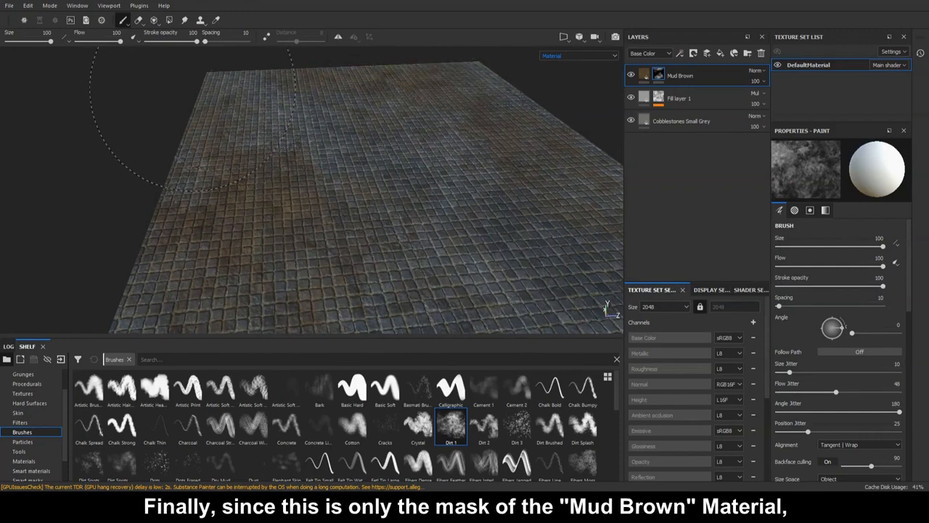
Darken the Mud Brown layer's color to a value of 0.102, and inspect the floor in an enlarged viewport.
{"action": "left_click", "coordinate": [644, 75]}
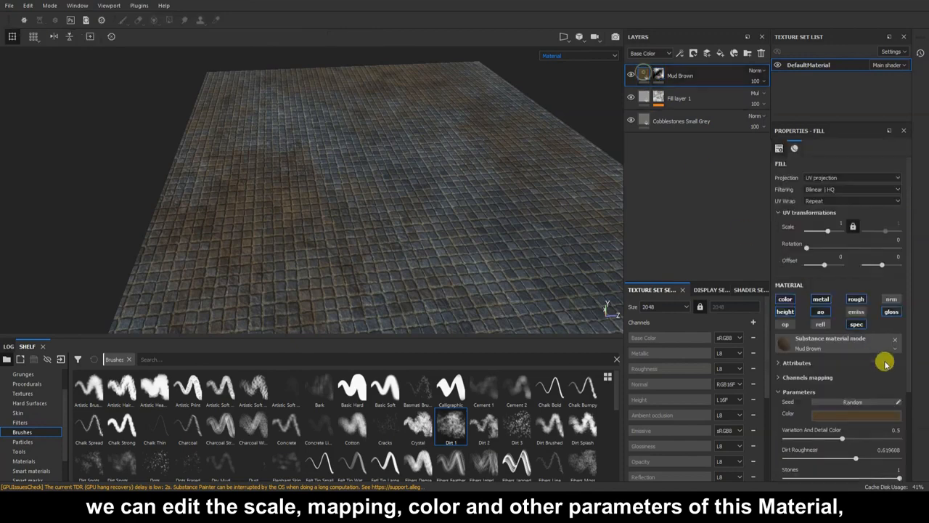
{"action": "left_click", "coordinate": [884, 417]}
{"action": "mouse_move", "coordinate": [918, 372]}
{"action": "left_mouse_down"}
{"action": "mouse_move", "coordinate": [920, 399]}
{"action": "mouse_move", "coordinate": [918, 367]}
{"action": "mouse_move", "coordinate": [924, 389]}
{"action": "left_mouse_up"}
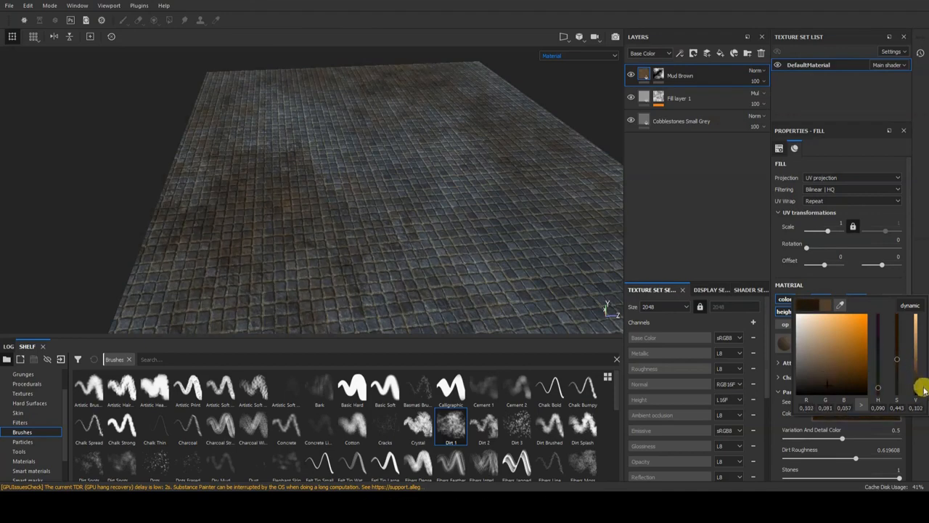
{"action": "key", "text": "Tab"}
{"action": "left_click_drag", "start_coordinate": [699, 267], "coordinate": [554, 302], "text": "alt"}
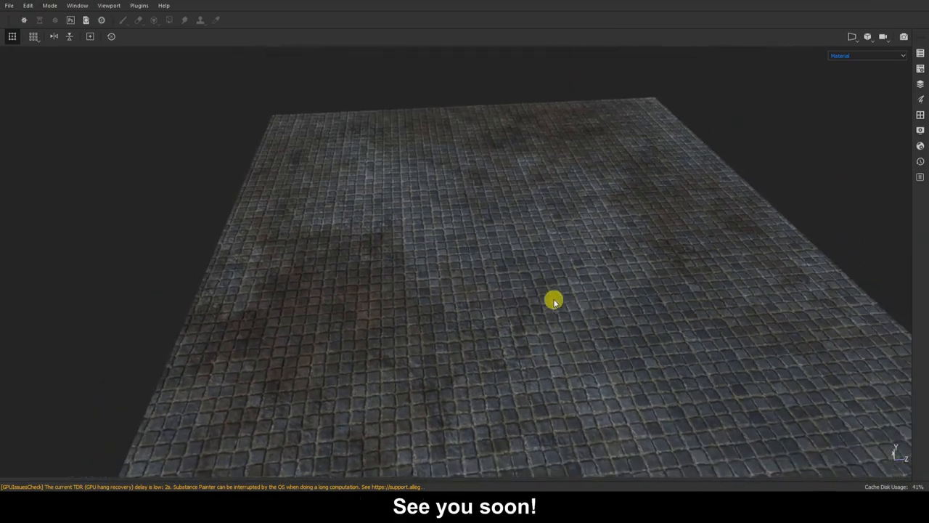